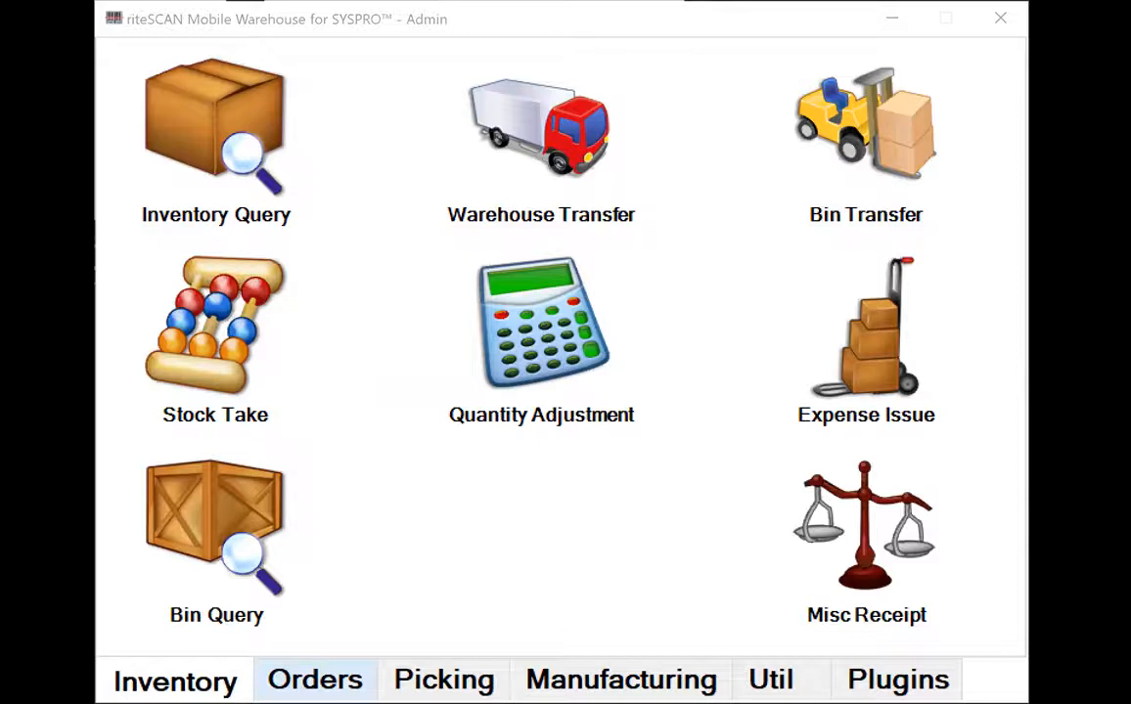
- Start a Purchase Order Receipt with the purchase order number, stock code A100 and a quantity of 1
{"action": "left_click", "coordinate": [315, 679]}
{"action": "left_click", "coordinate": [550, 131]}
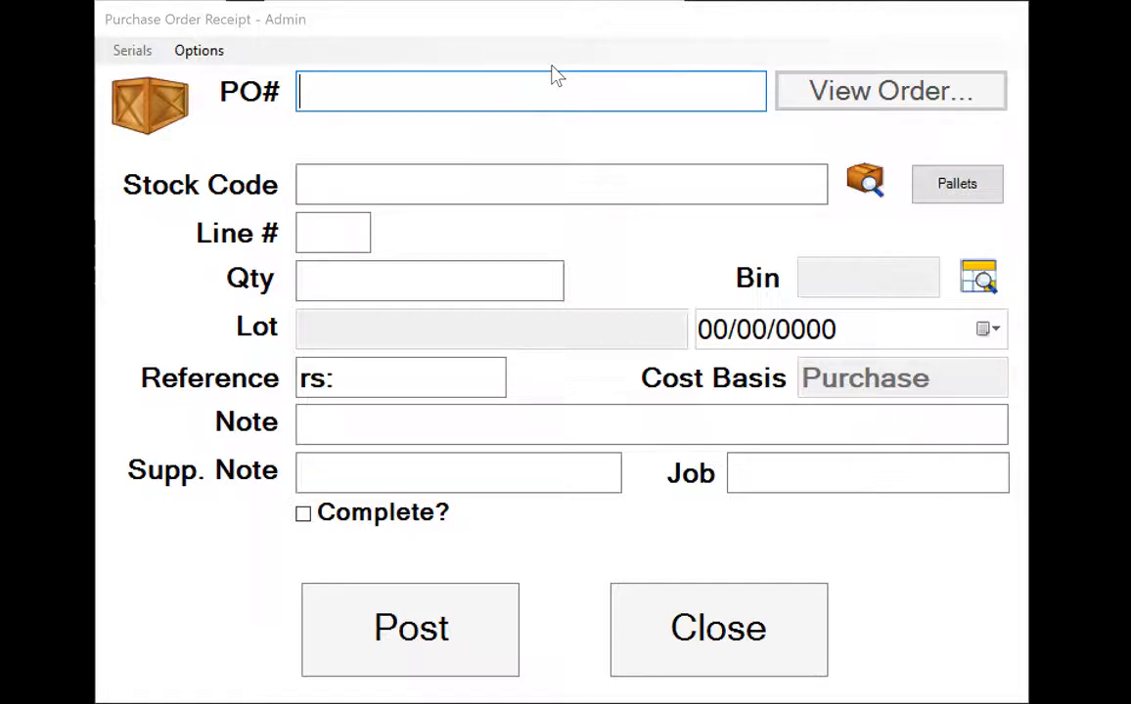
{"action": "type", "text": "586"}
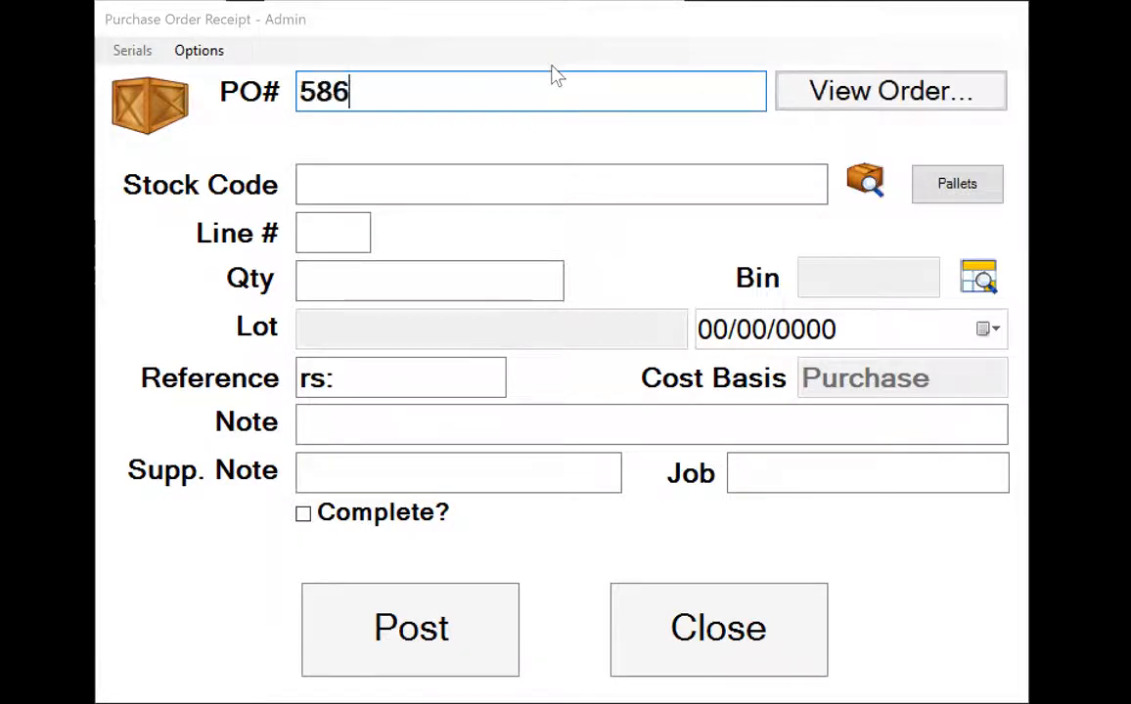
{"action": "key", "text": "Return"}
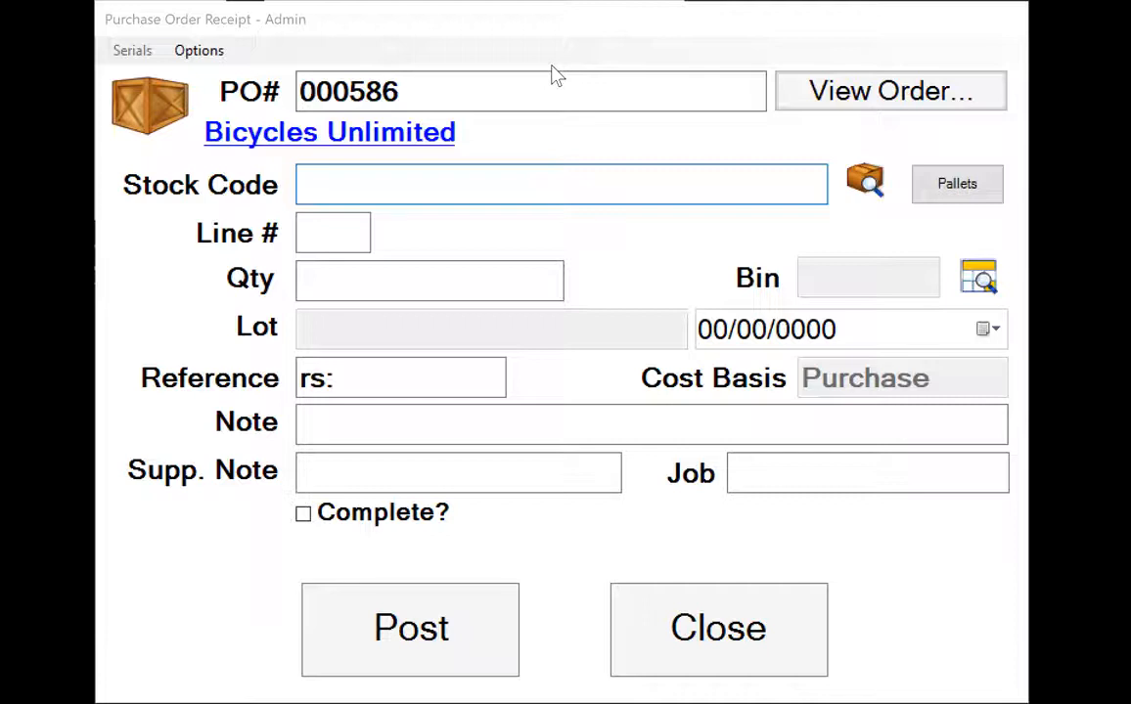
{"action": "type", "text": "A100"}
{"action": "key", "text": "Return"}
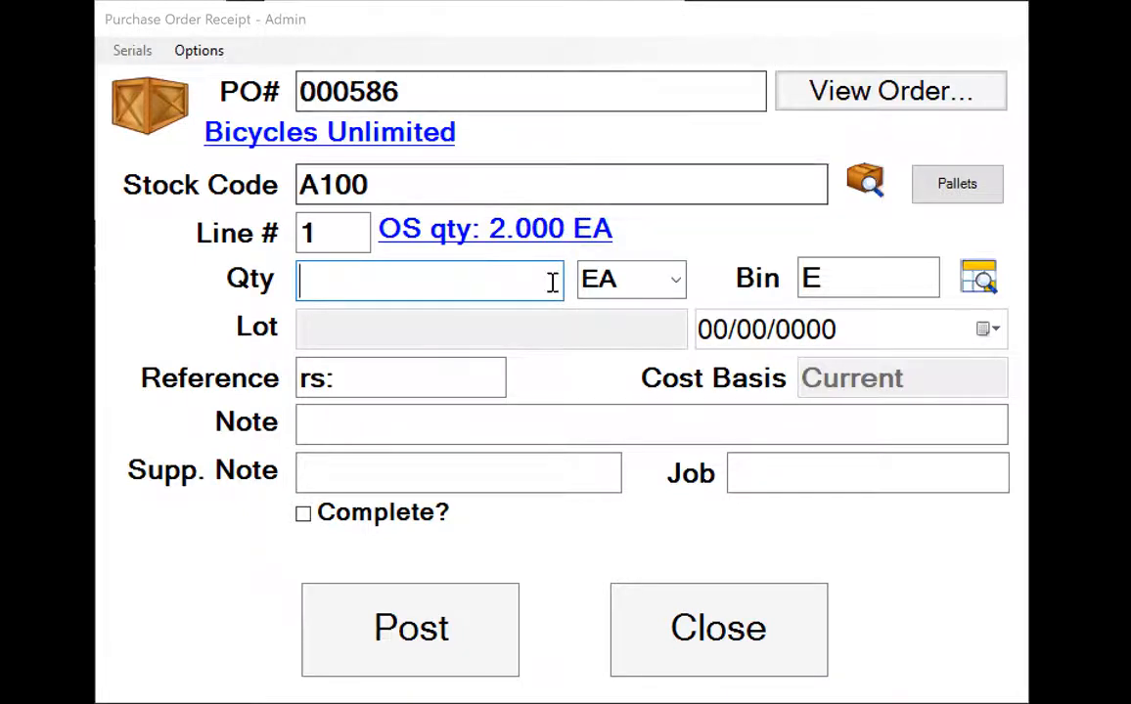
{"action": "type", "text": "1"}
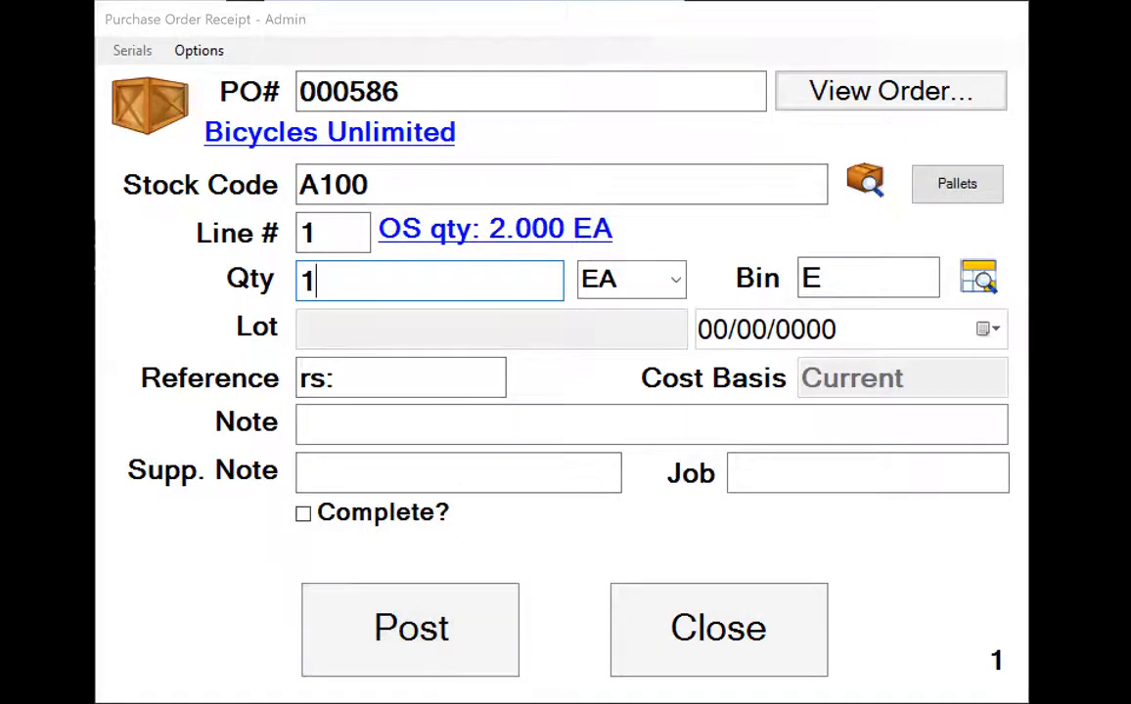
{"action": "left_click", "coordinate": [206, 54]}
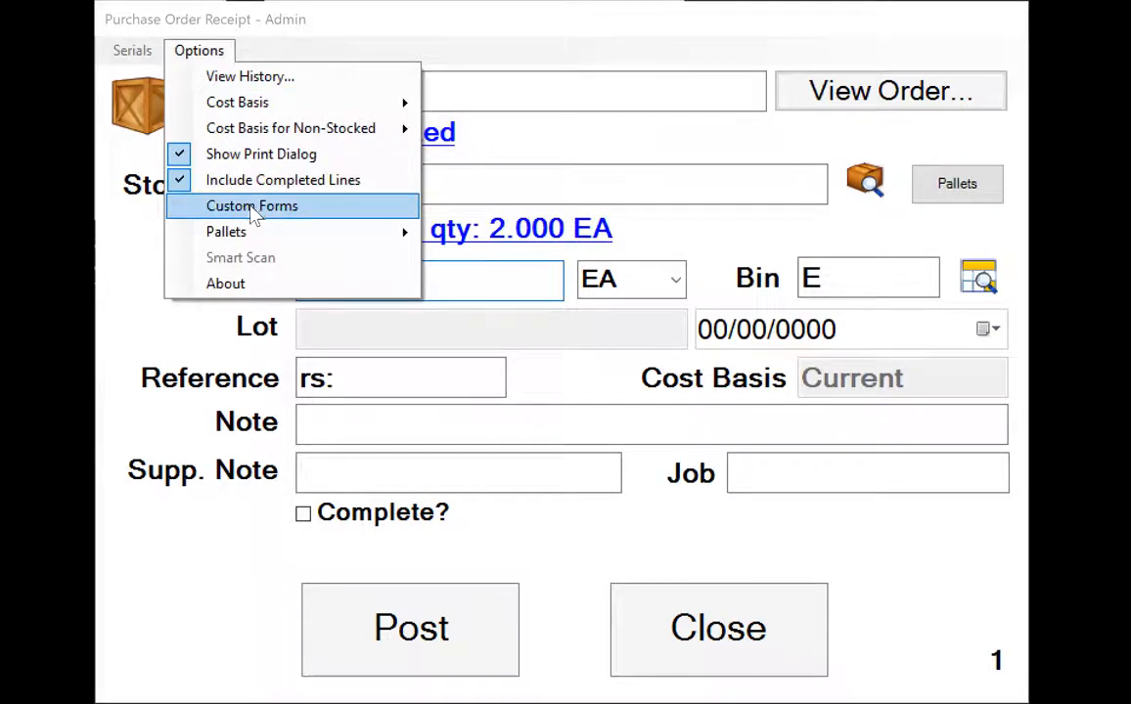
{"action": "left_click", "coordinate": [134, 246]}
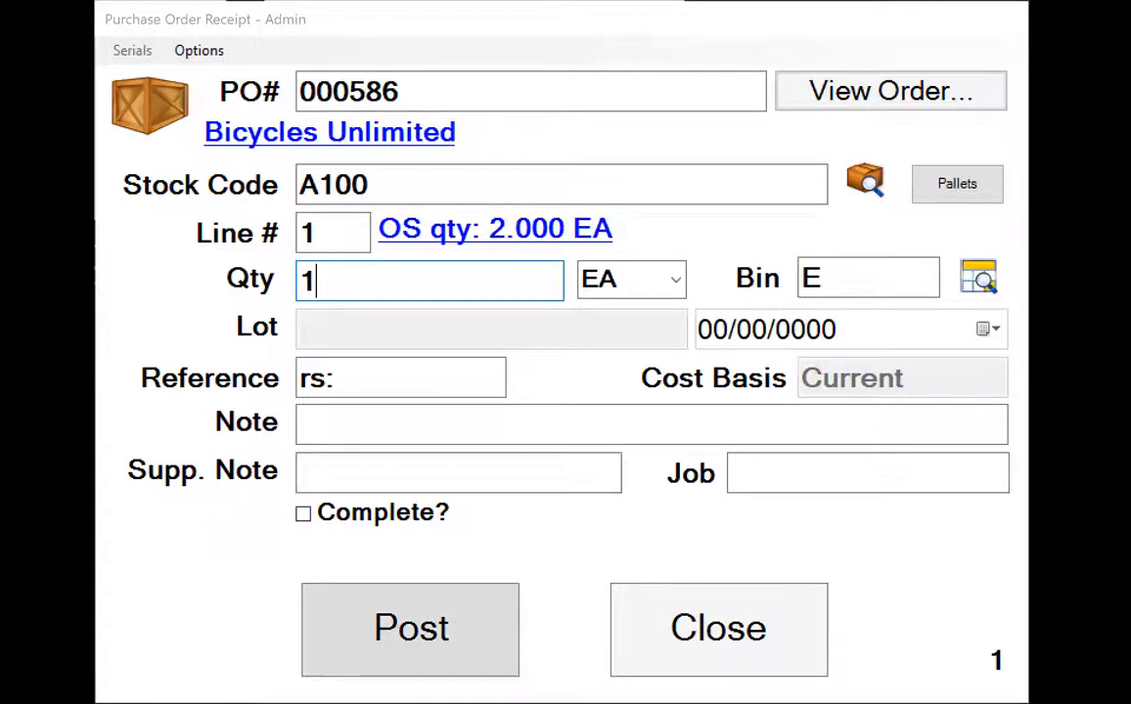
- Post the receipt and save its custom form with Vehicle # 12823, Temp 10 and Damage set to No
{"action": "left_click", "coordinate": [411, 630]}
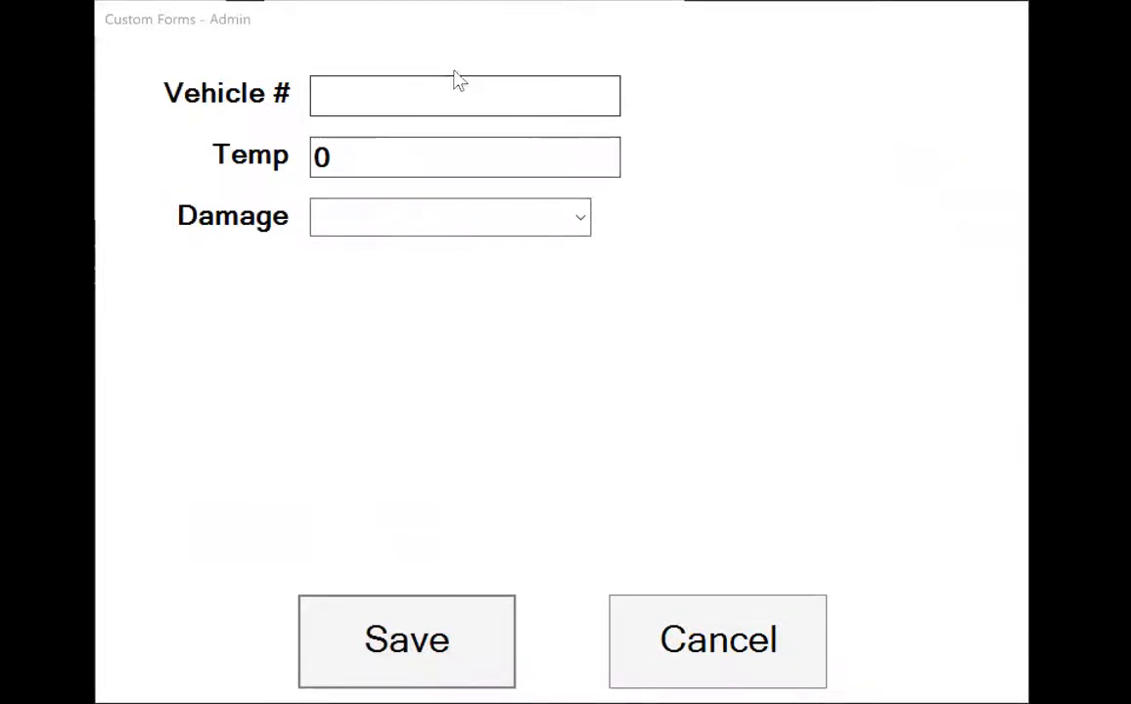
{"action": "left_click", "coordinate": [456, 103]}
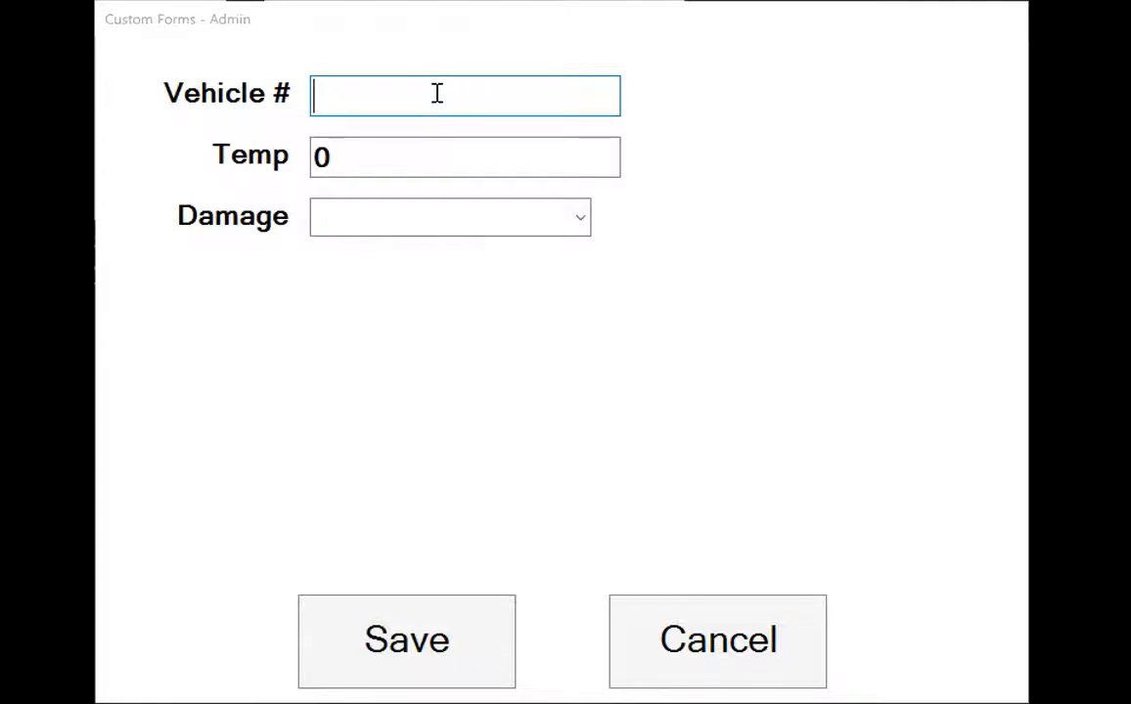
{"action": "type", "text": "12823"}
{"action": "left_click", "coordinate": [423, 159]}
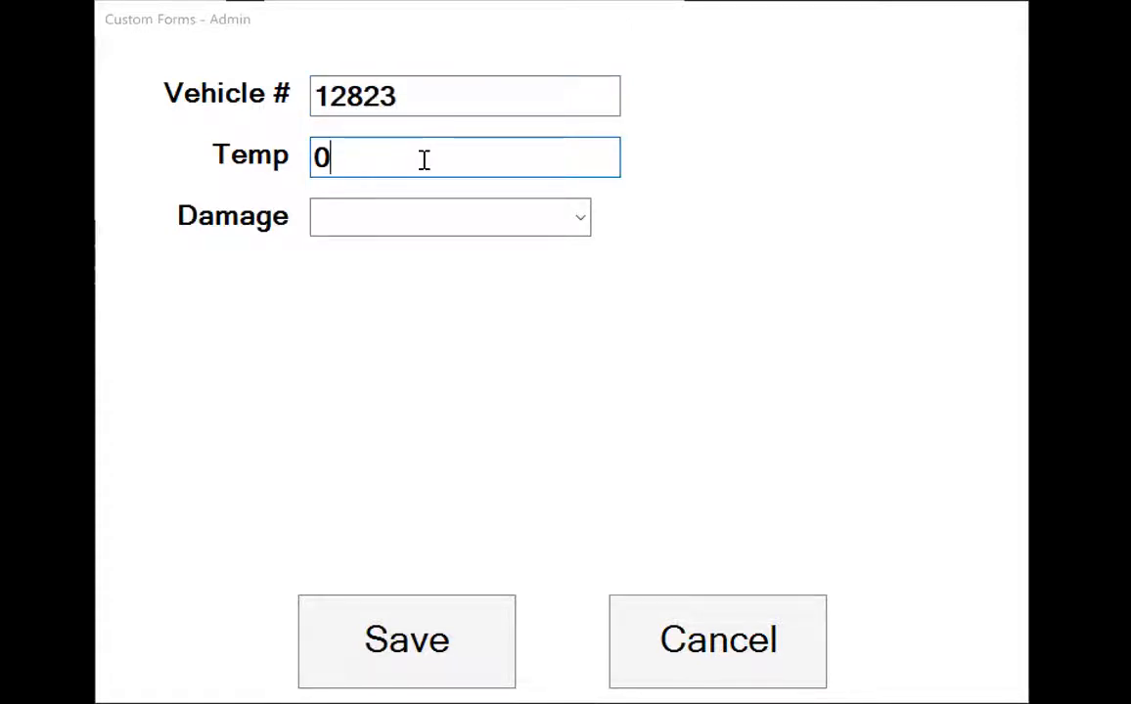
{"action": "type", "text": "10"}
{"action": "key", "text": "BackSpace"}
{"action": "key", "text": "BackSpace"}
{"action": "key", "text": "BackSpace"}
{"action": "type", "text": "10"}
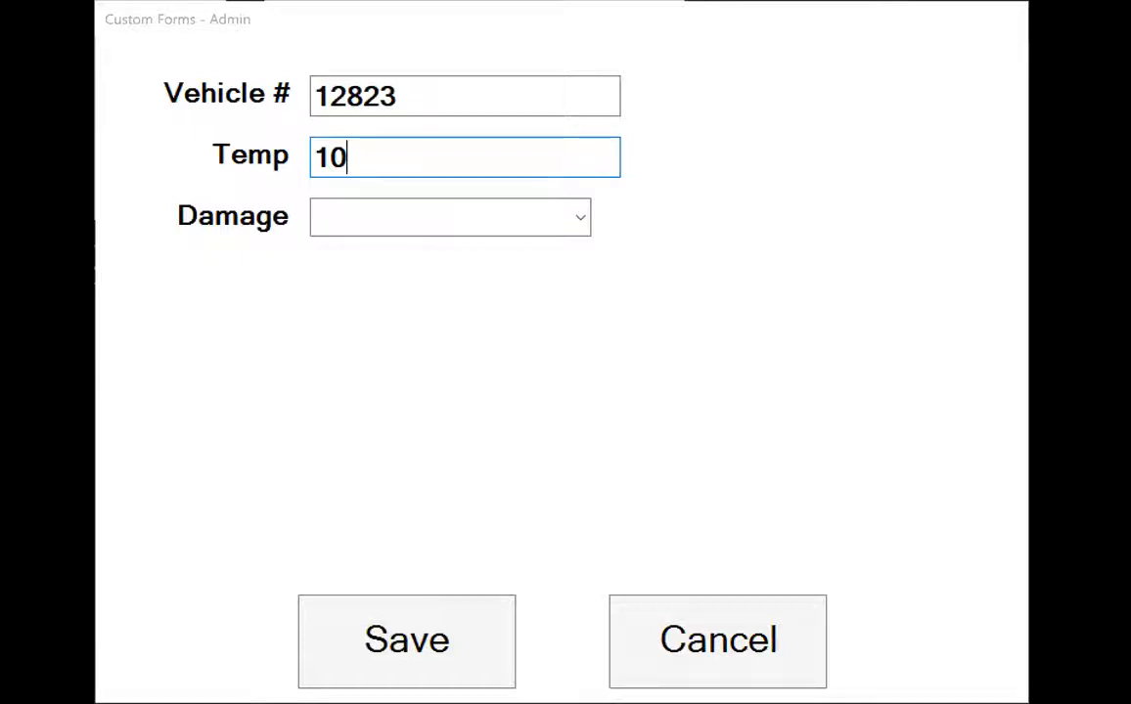
{"action": "left_click", "coordinate": [580, 219]}
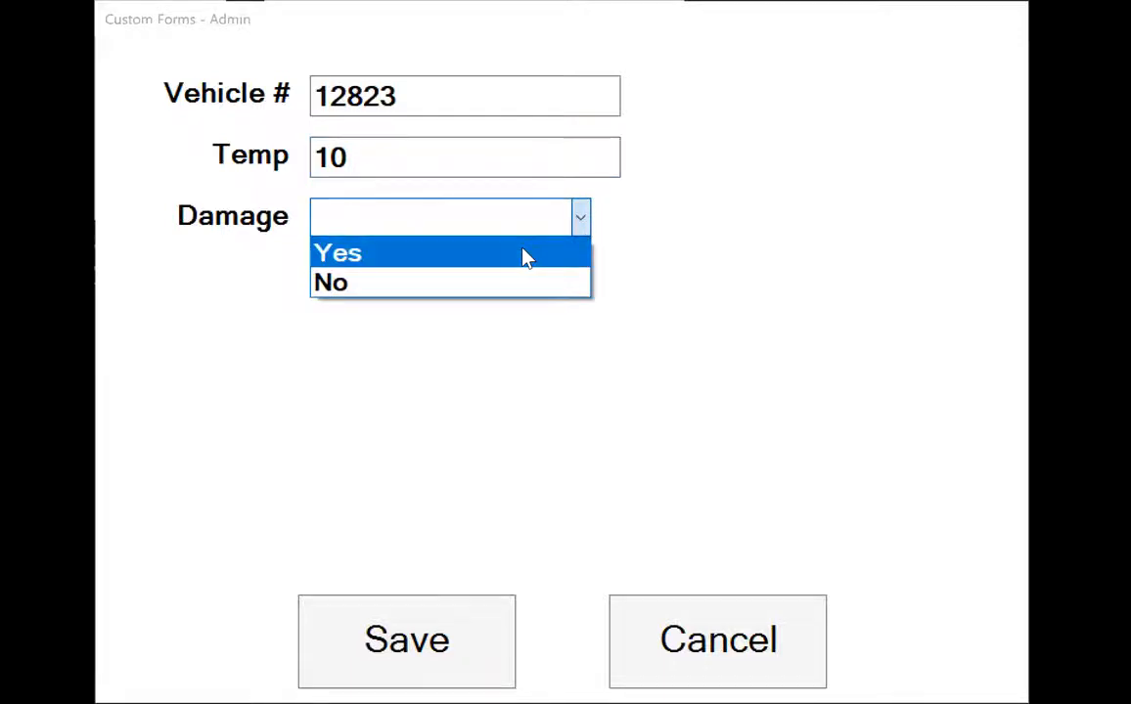
{"action": "left_click", "coordinate": [528, 284]}
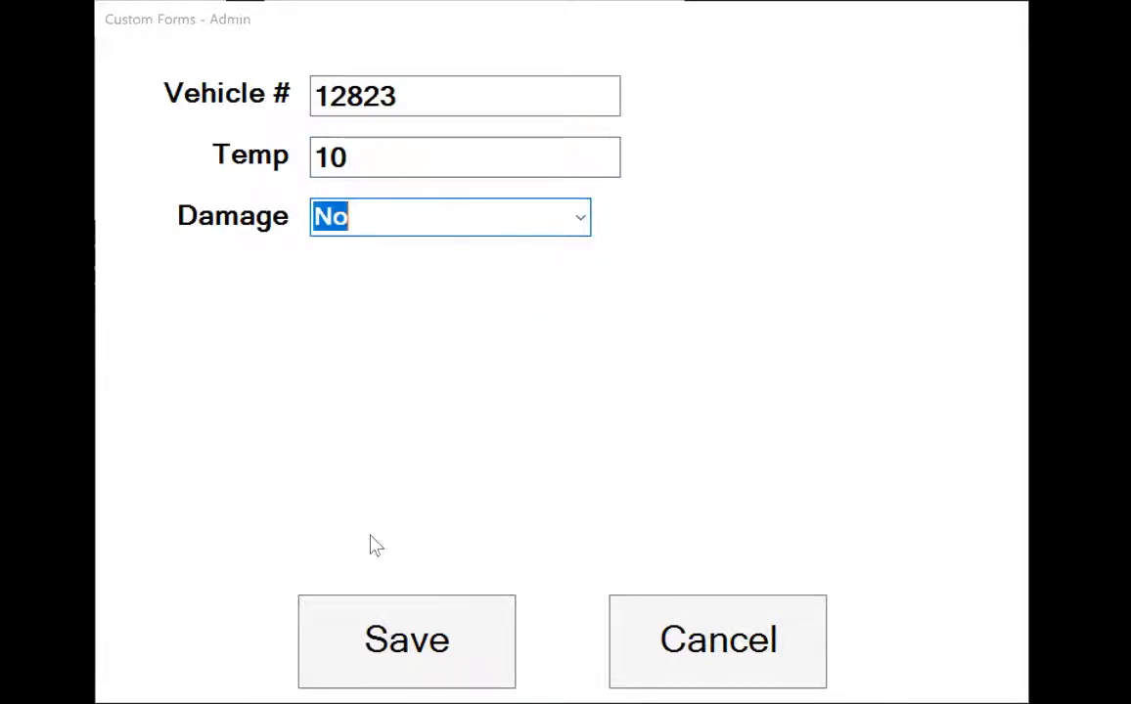
{"action": "left_click", "coordinate": [407, 636]}
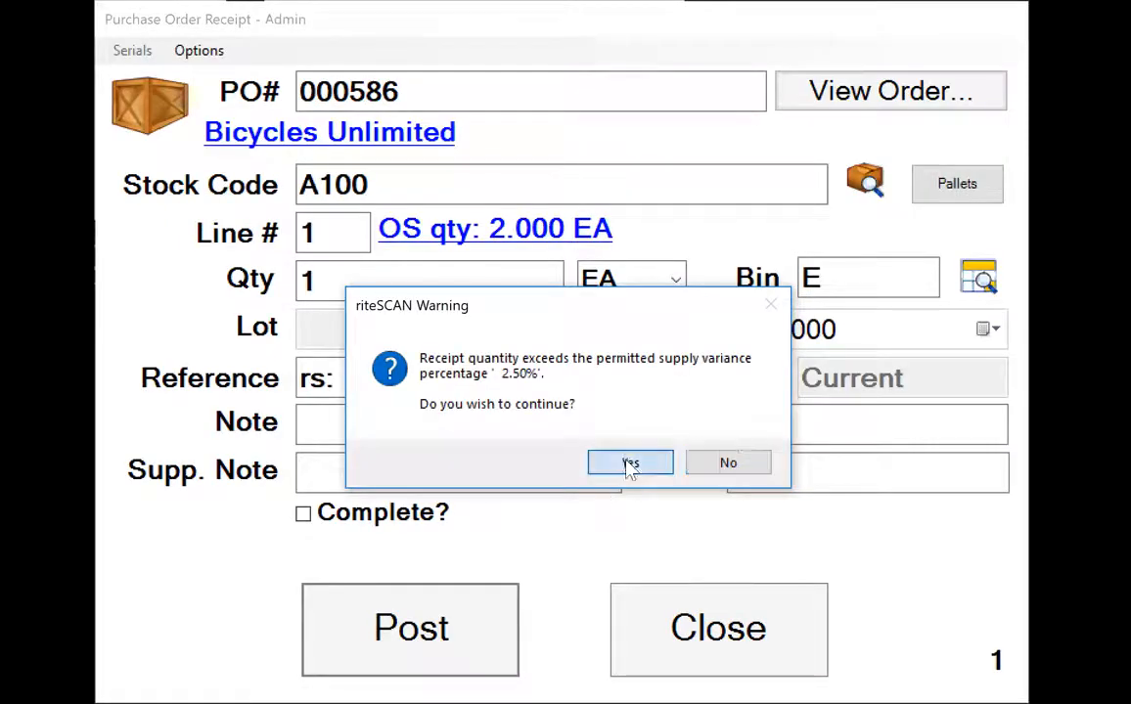
- Accept the supply variance warning, skip printing the receipt label and leave the Purchase Order Receipt form
{"action": "left_click", "coordinate": [630, 466]}
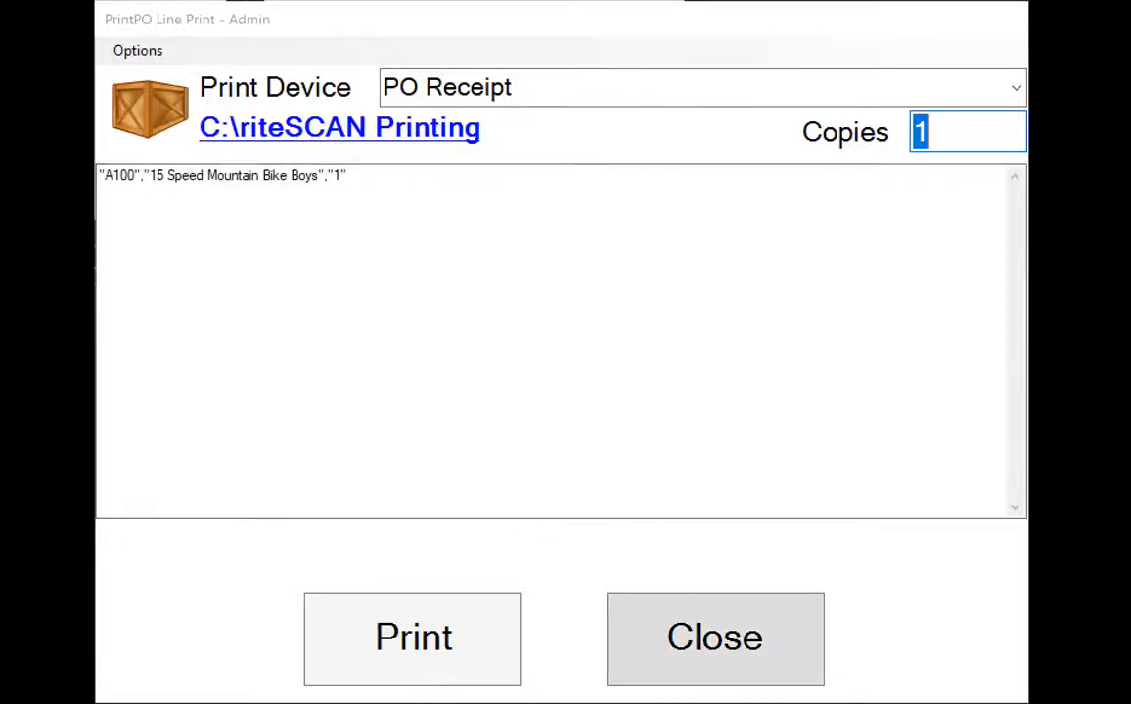
{"action": "left_click", "coordinate": [716, 638]}
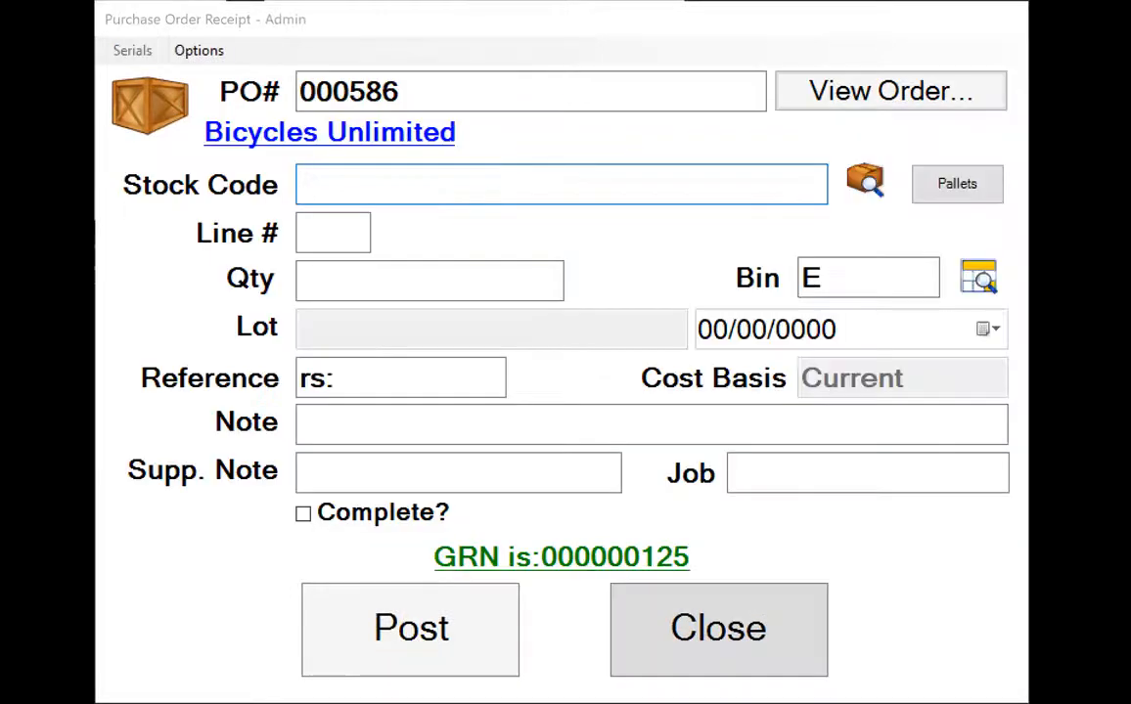
{"action": "left_click", "coordinate": [715, 638]}
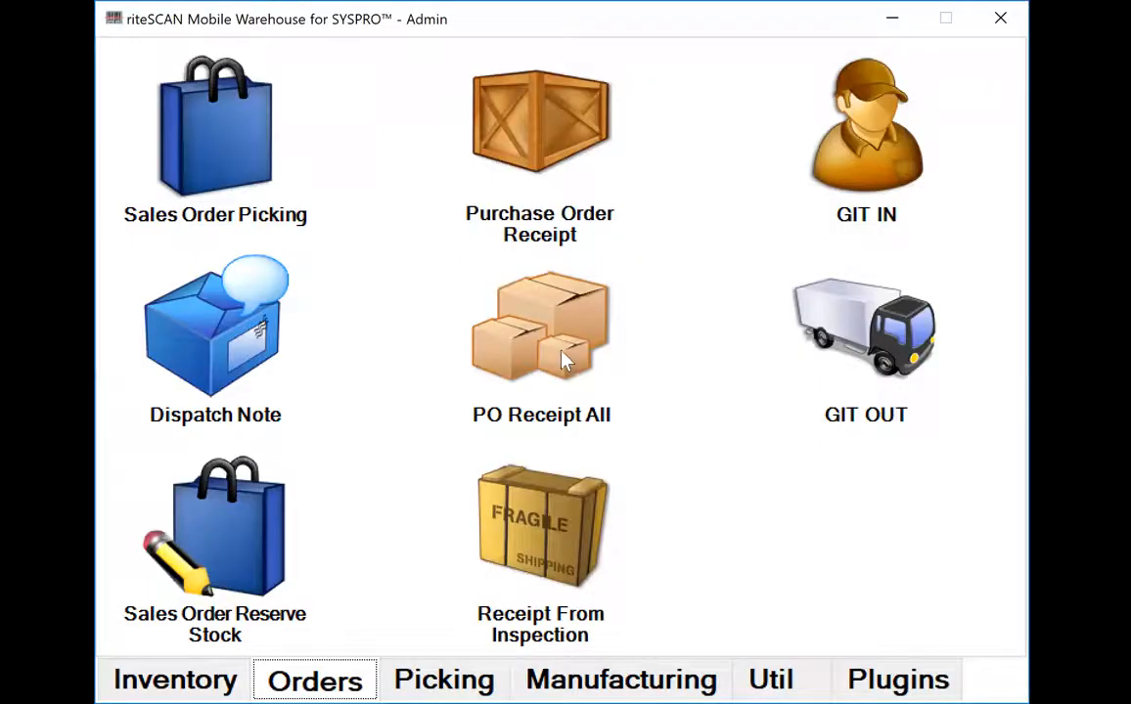
- Load the same purchase order in PO Receipt All and assign a newly generated ID as its To Pallet
{"action": "left_click", "coordinate": [570, 334]}
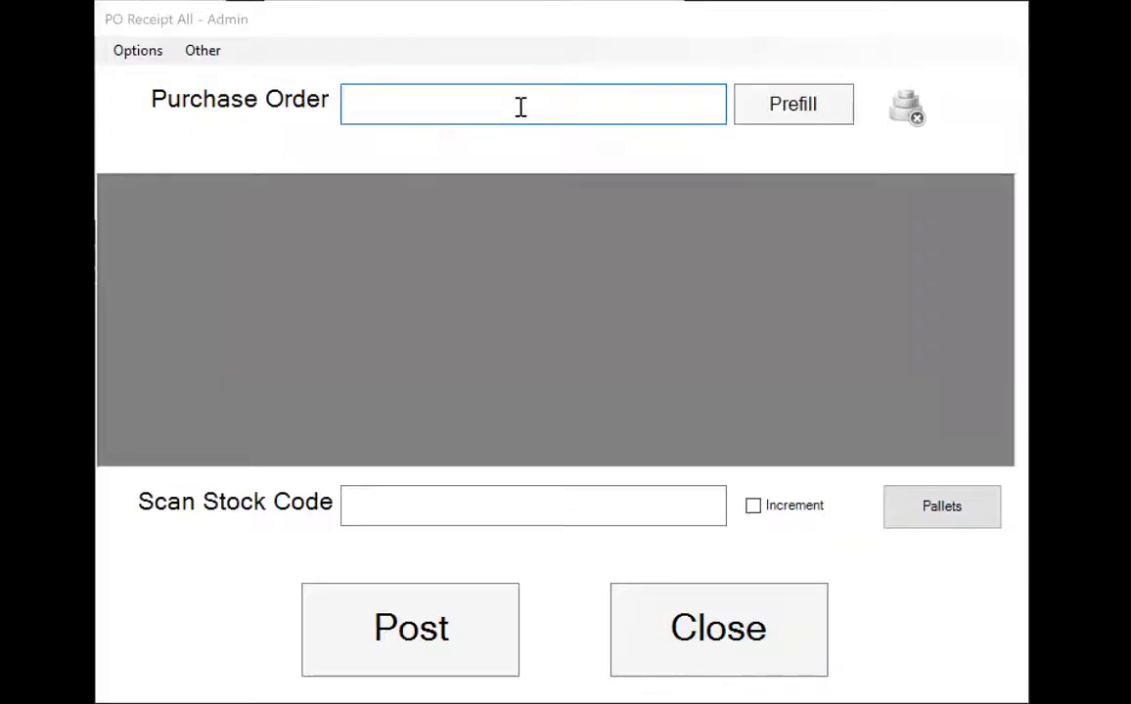
{"action": "type", "text": "586"}
{"action": "key", "text": "Return"}
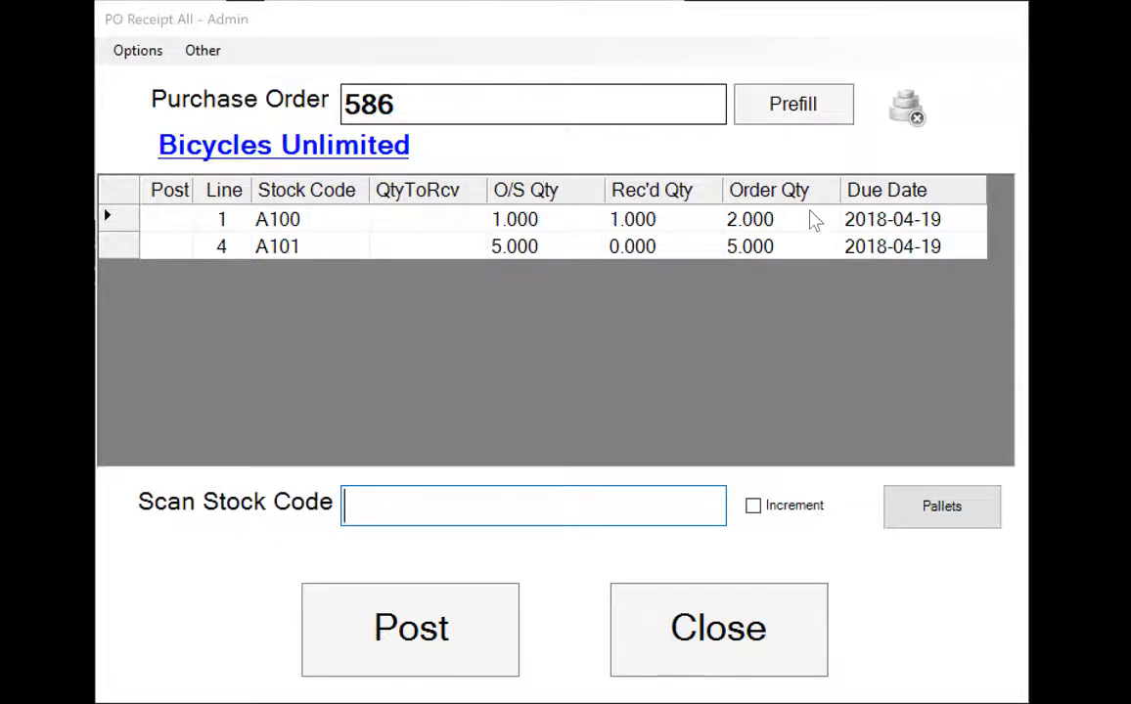
{"action": "left_click", "coordinate": [980, 518]}
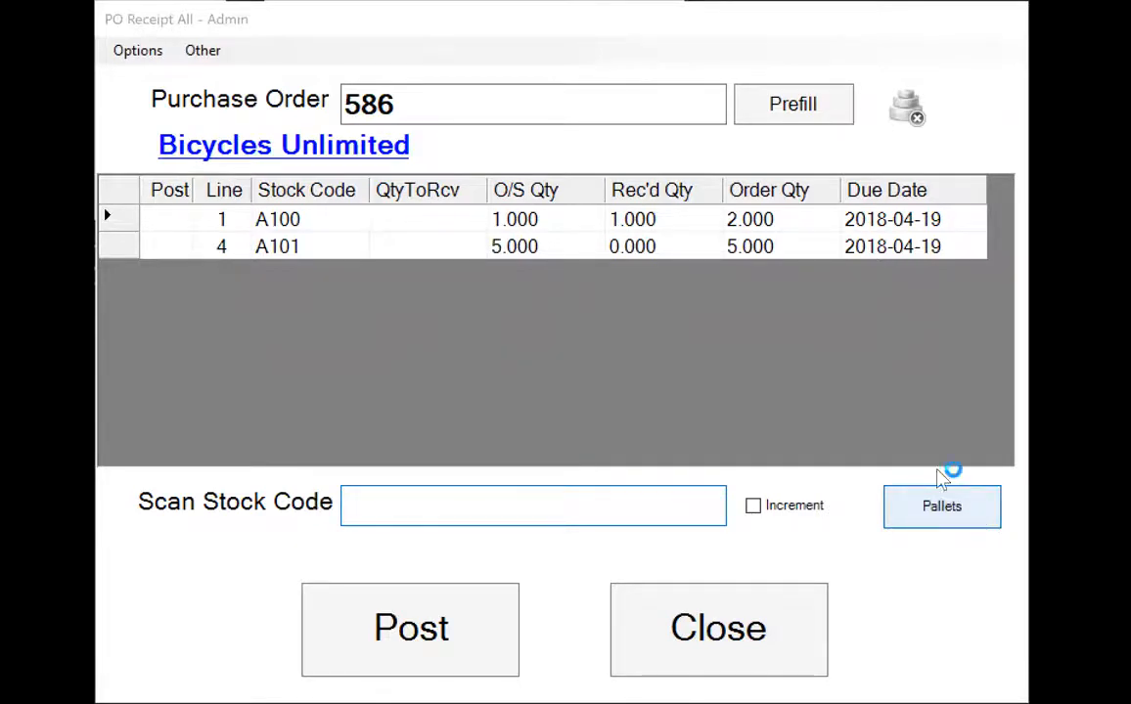
{"action": "left_click", "coordinate": [886, 319]}
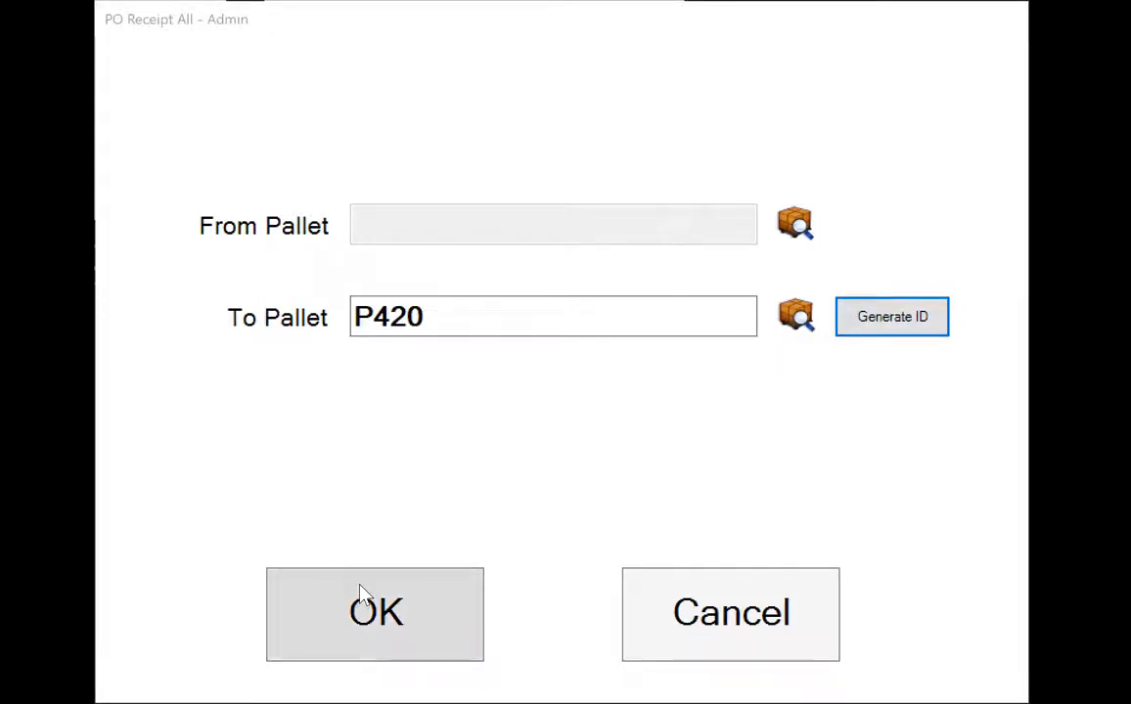
{"action": "left_click", "coordinate": [374, 614]}
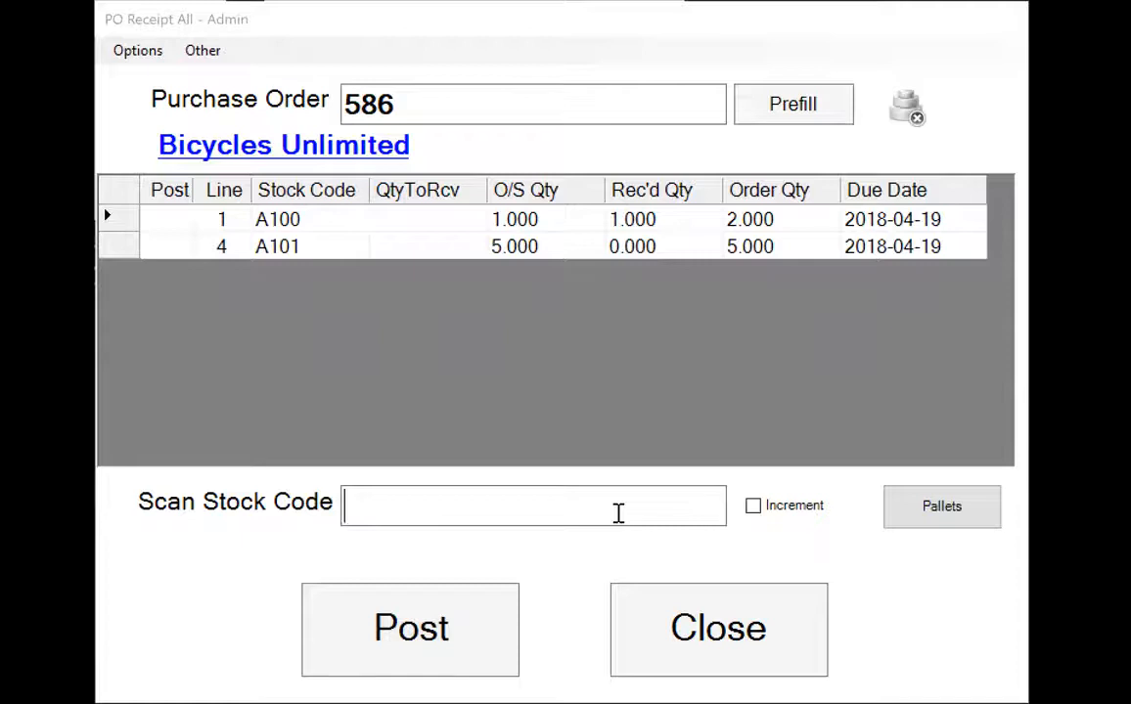
- Enter receipt quantities of 5 for stock code A101 in bin E and 1 for the A100 line
{"action": "type", "text": "A101"}
{"action": "key", "text": "Return"}
{"action": "type", "text": "5"}
{"action": "key", "text": "Return"}
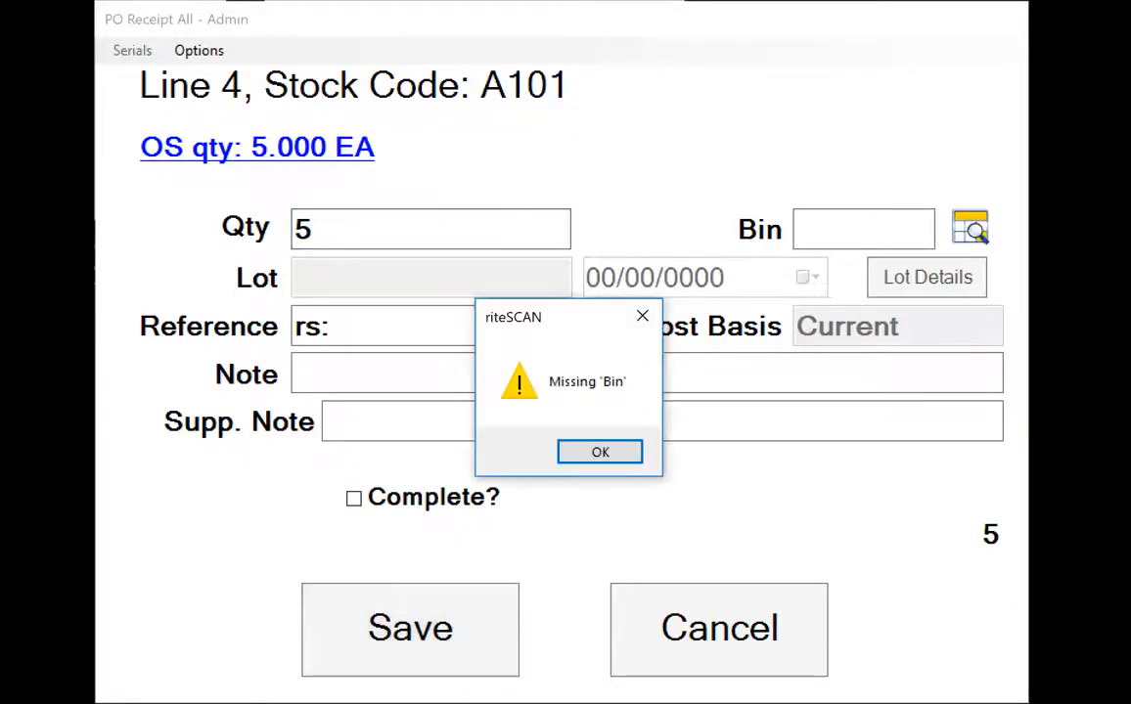
{"action": "left_click", "coordinate": [607, 453]}
{"action": "type", "text": "E"}
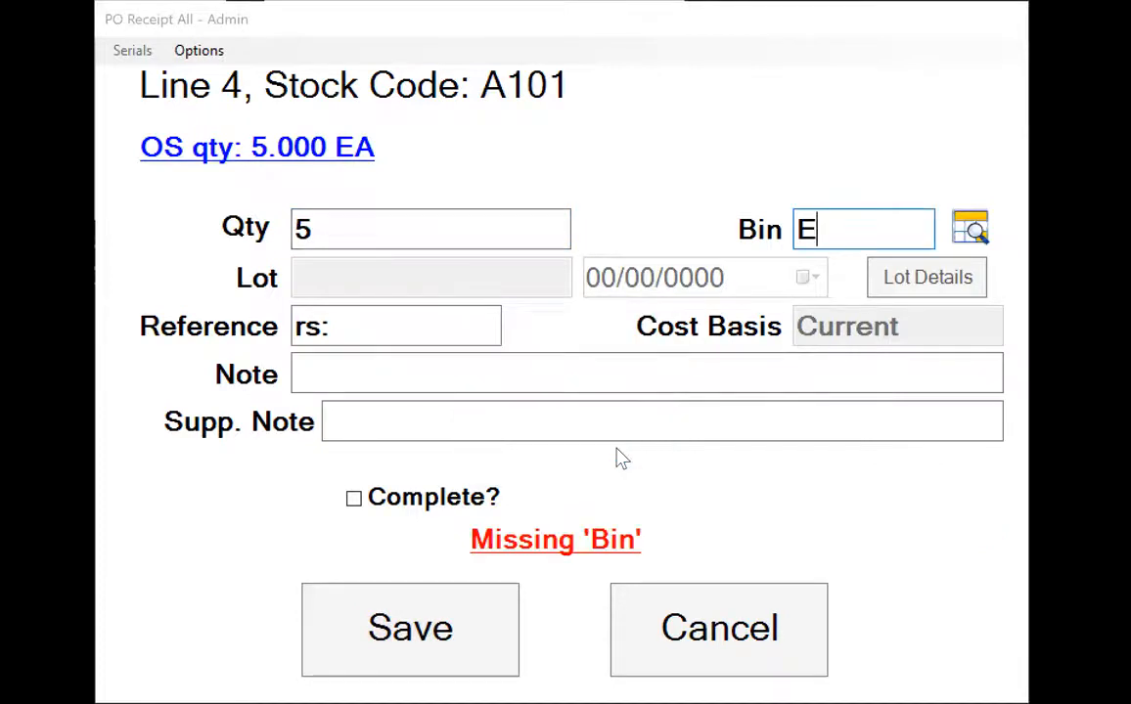
{"action": "key", "text": "Return"}
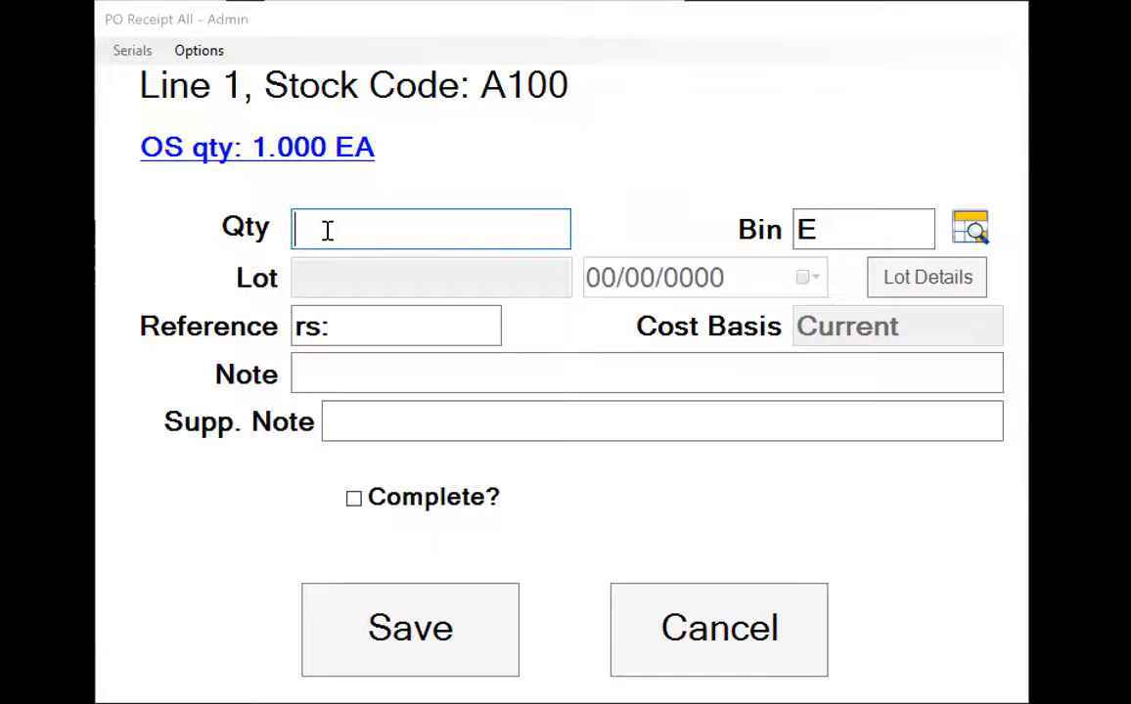
{"action": "type", "text": "1"}
{"action": "key", "text": "Return"}
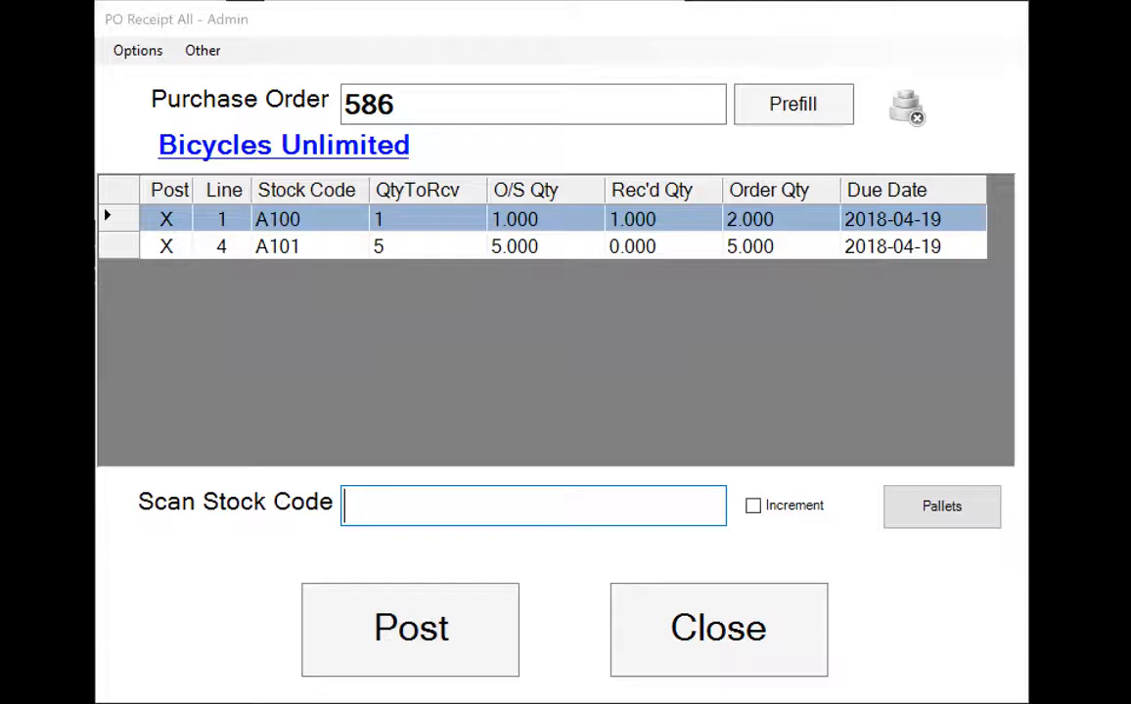
- Post both receipt lines despite the empty pallet warning, skip label printing and leave PO Receipt All
{"action": "left_click", "coordinate": [411, 629]}
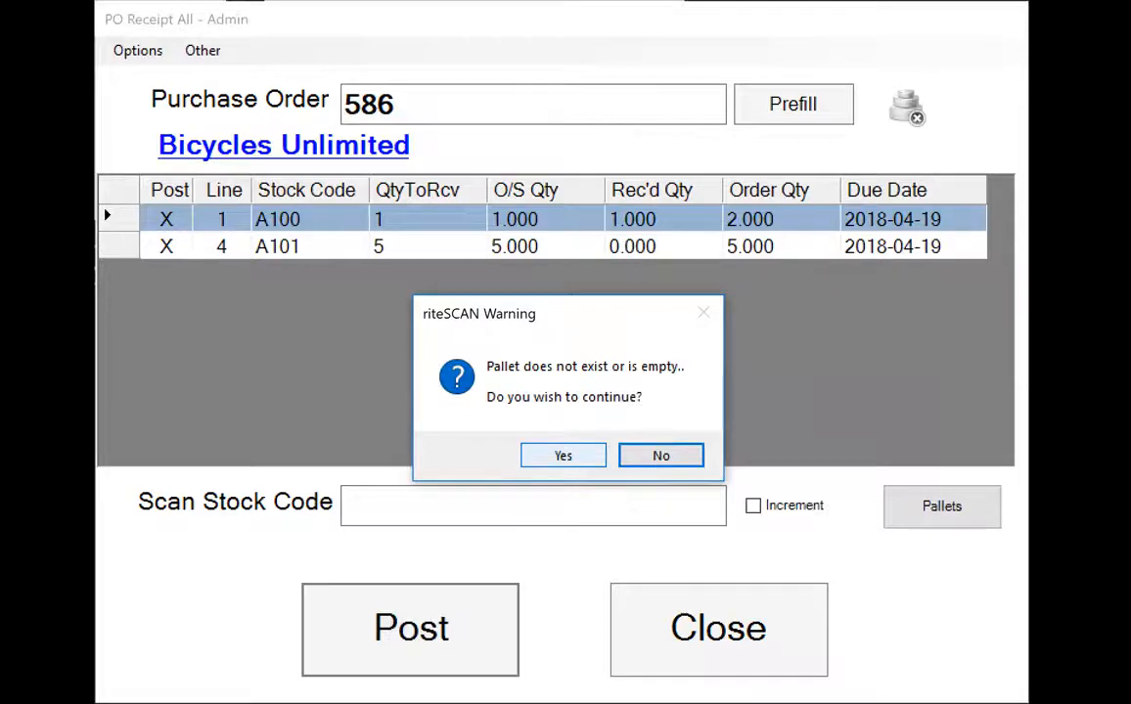
{"action": "left_click", "coordinate": [593, 458]}
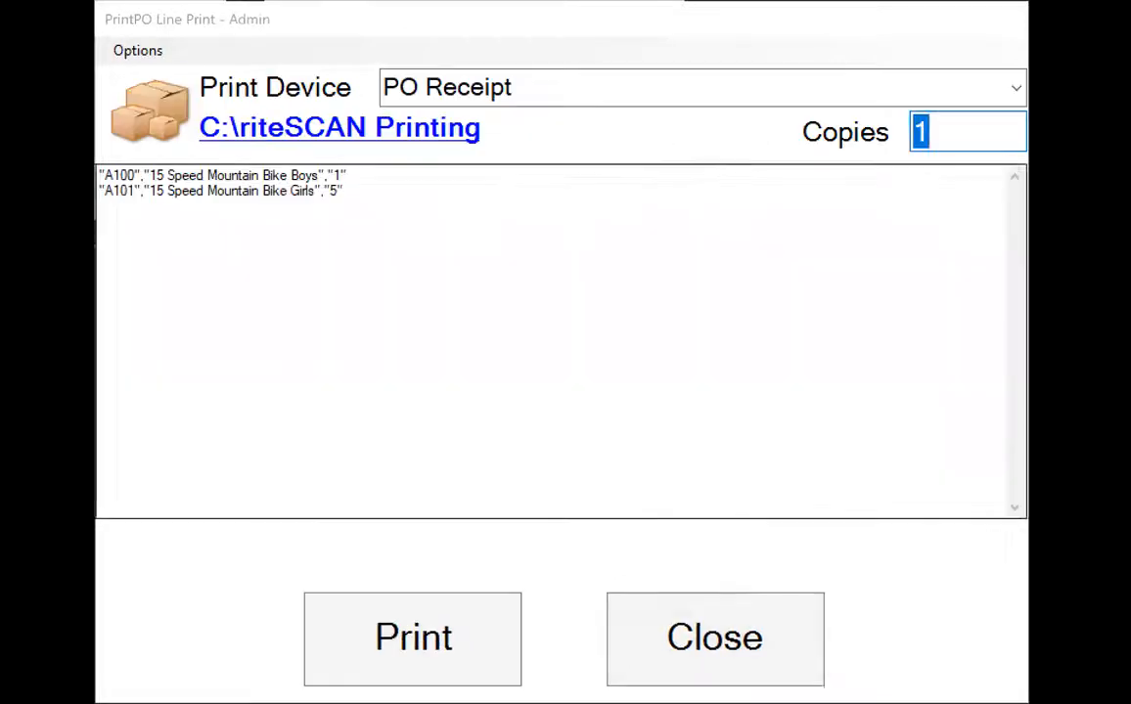
{"action": "left_click", "coordinate": [703, 598]}
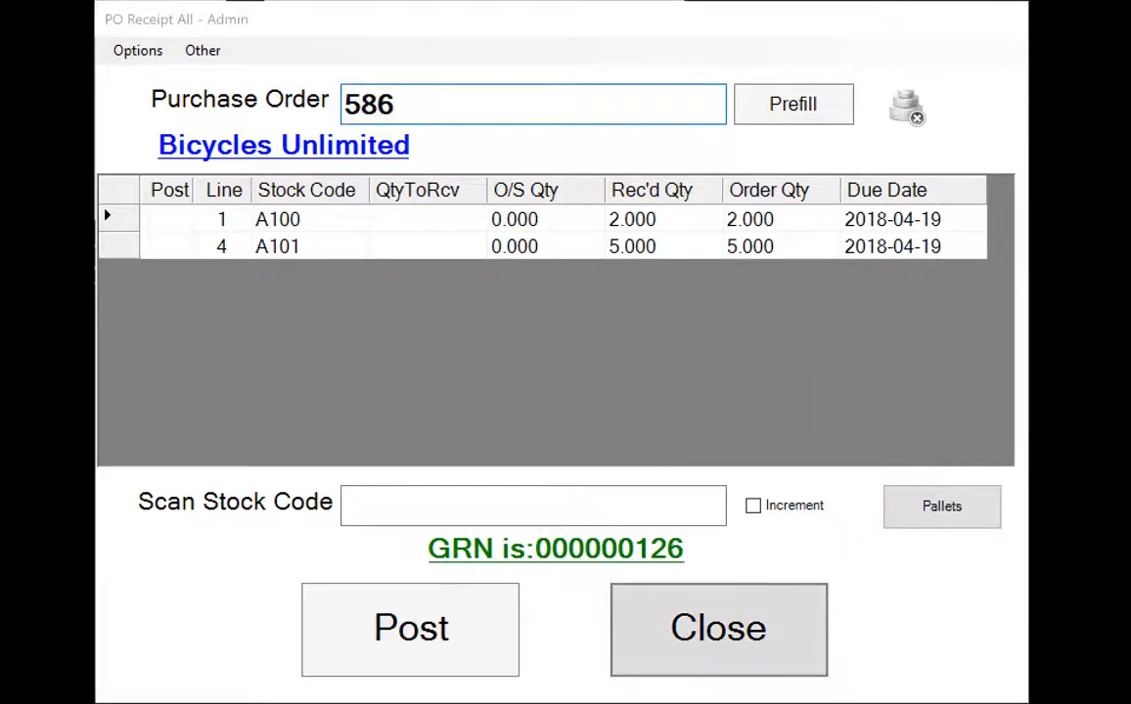
{"action": "left_click", "coordinate": [738, 591]}
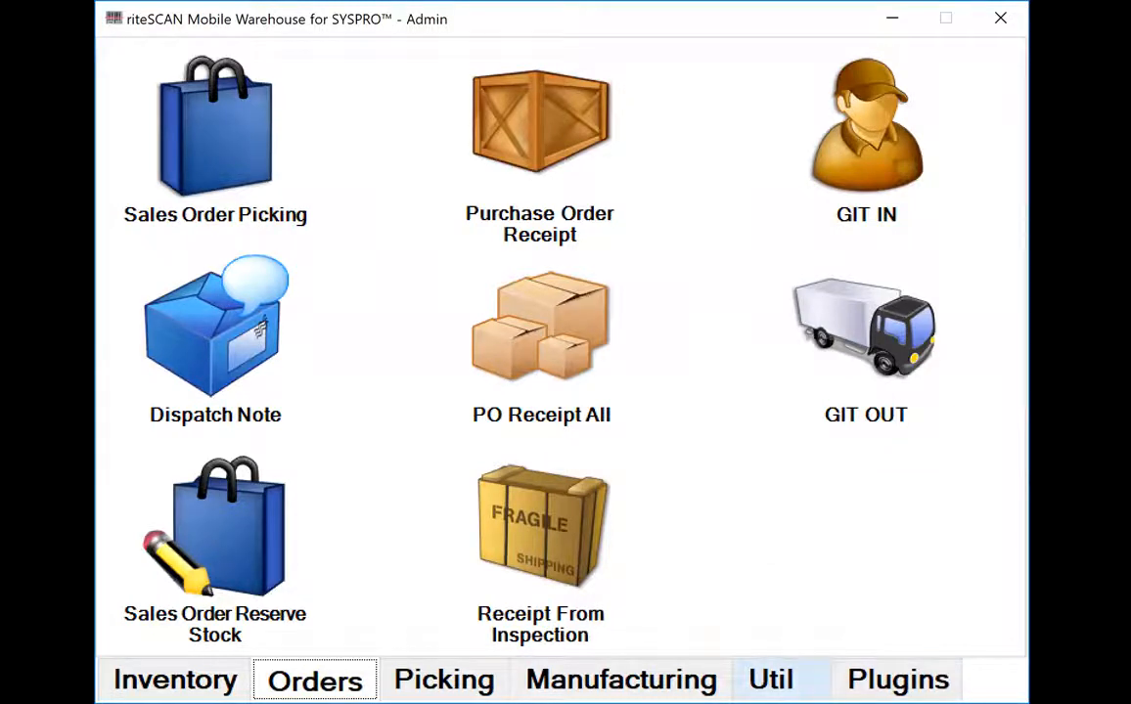
- Open Pallet Staging in Inventory mode and load pallet P420 to view its contents
{"action": "left_click", "coordinate": [781, 681]}
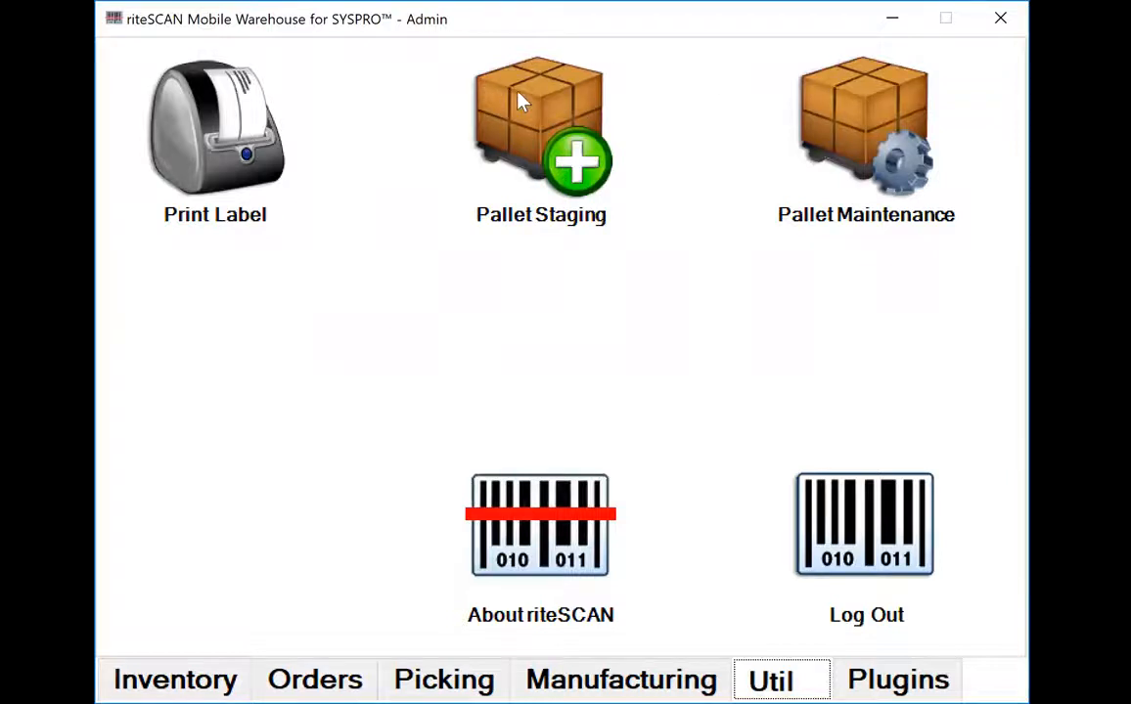
{"action": "left_click", "coordinate": [545, 143]}
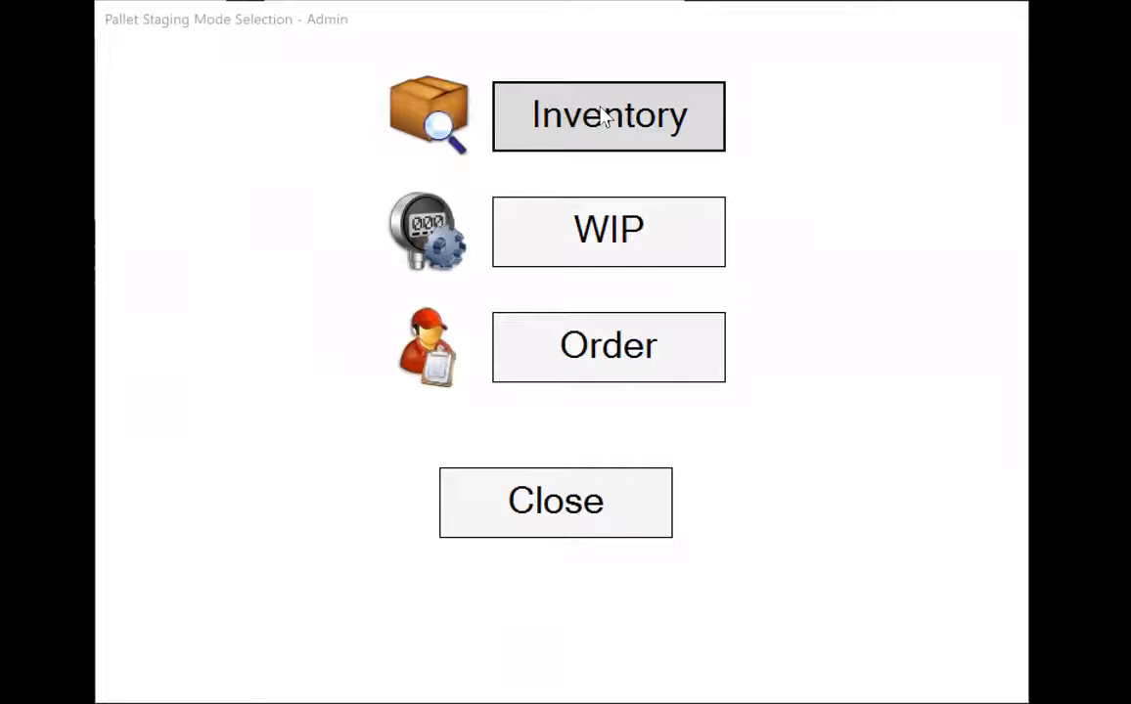
{"action": "left_click", "coordinate": [653, 122]}
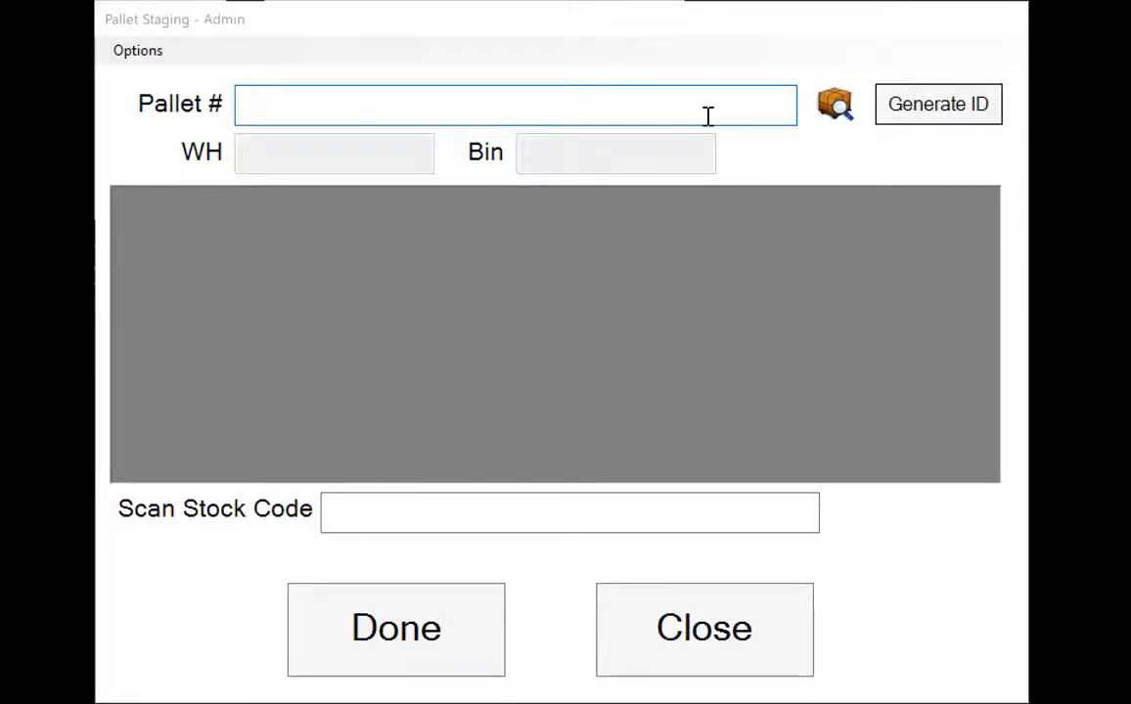
{"action": "type", "text": "P420"}
{"action": "key", "text": "Return"}
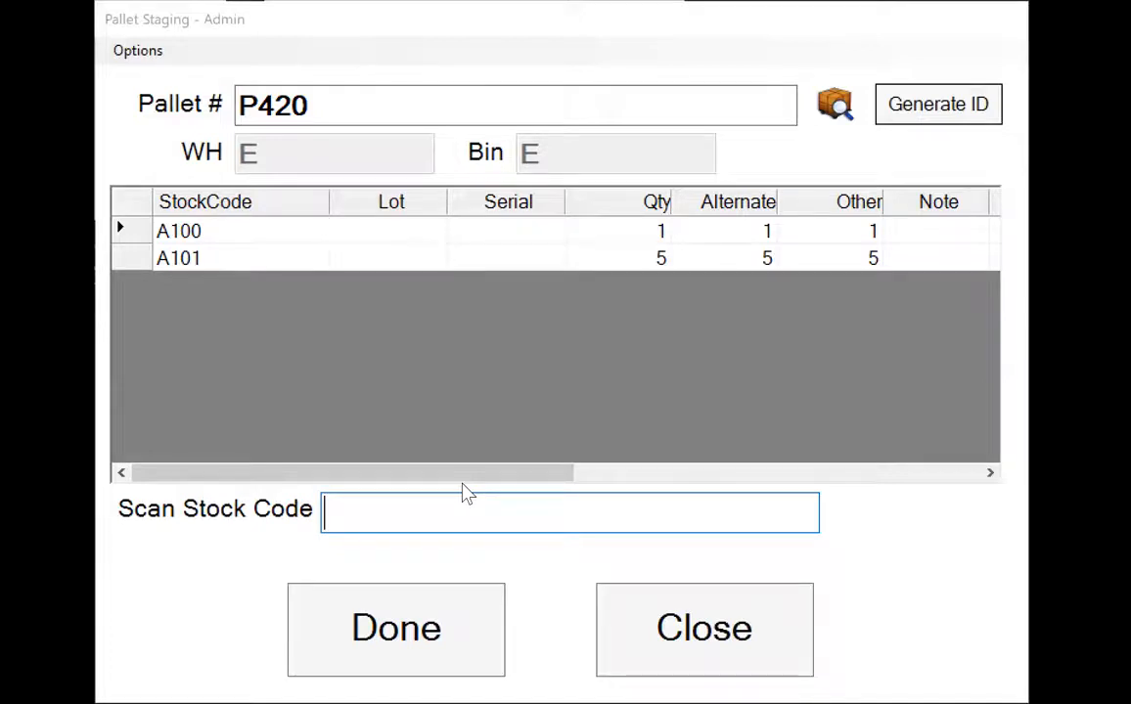
- Add 1 more of stock code A100 to pallet P420, agreeing to increase the existing item's quantity
{"action": "type", "text": "A100"}
{"action": "key", "text": "Return"}
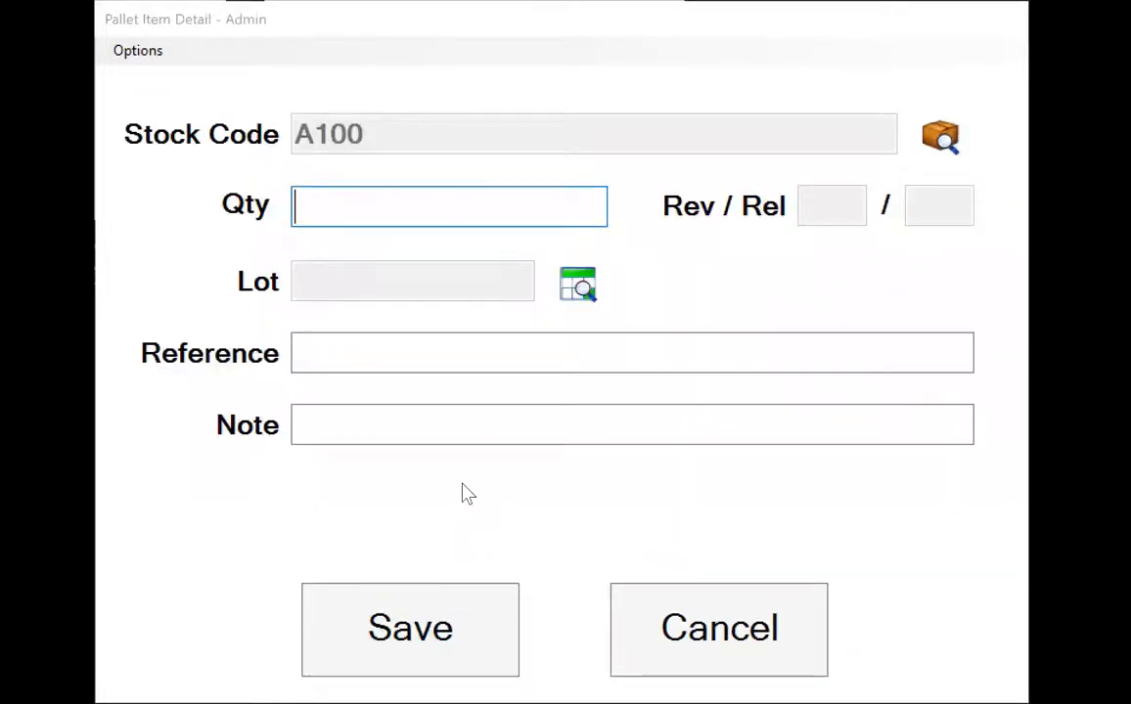
{"action": "type", "text": "1"}
{"action": "left_click", "coordinate": [431, 619]}
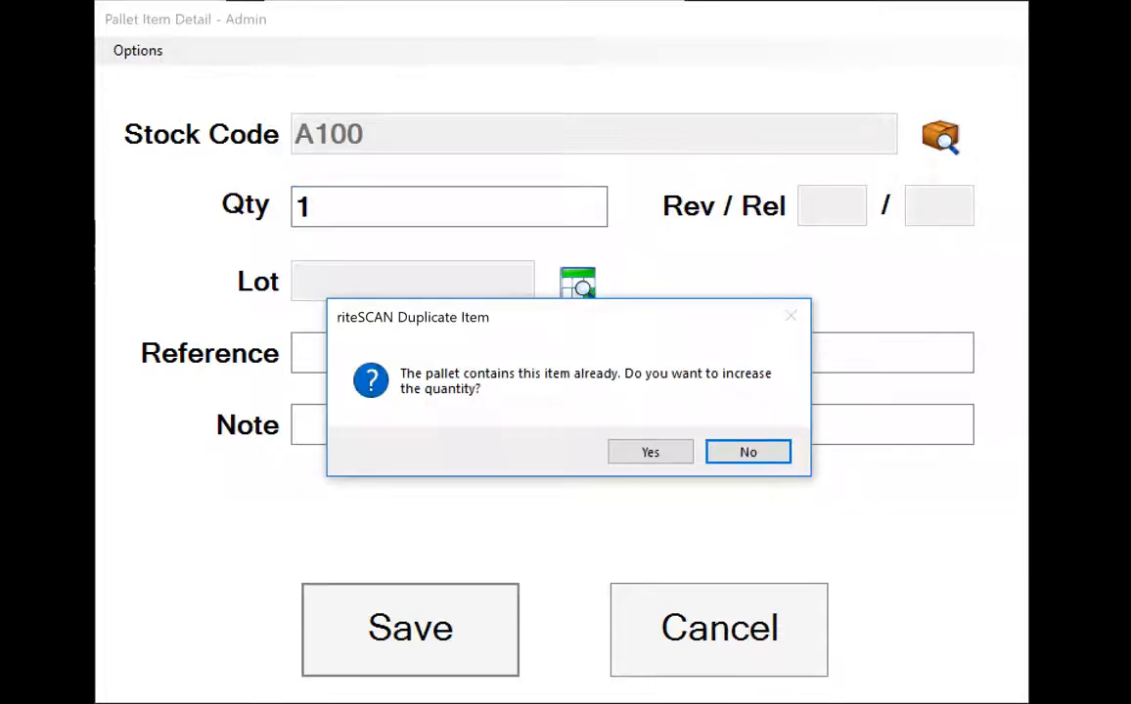
{"action": "left_click", "coordinate": [648, 452]}
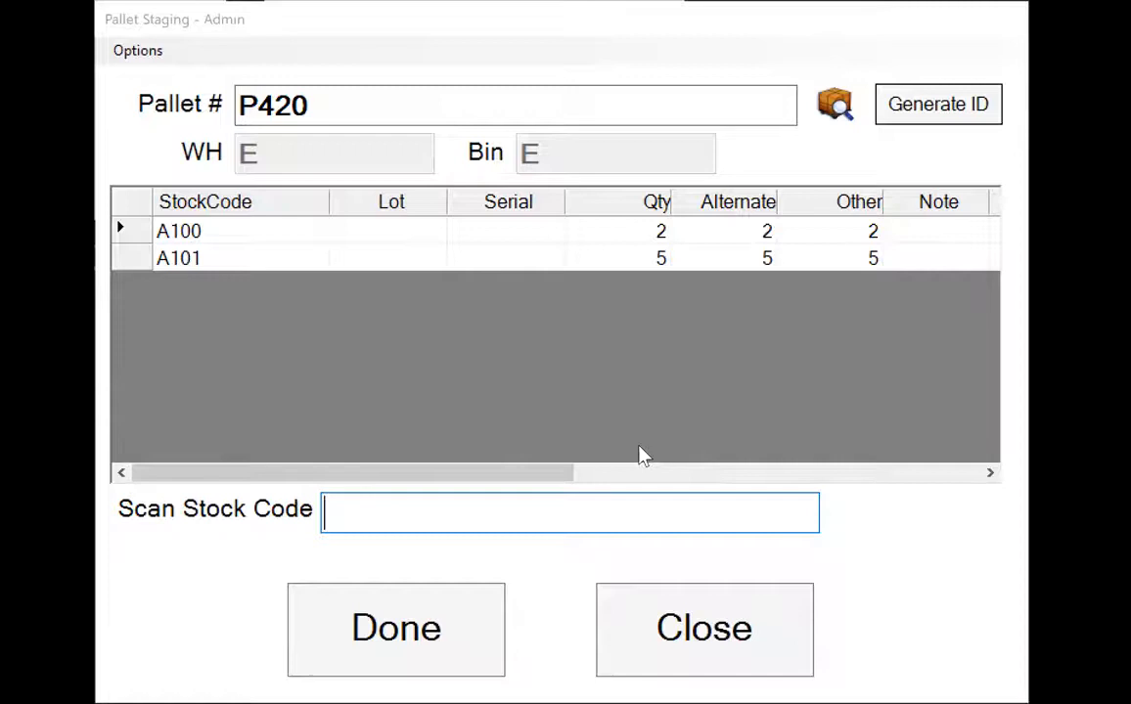
- Finish staging with a WH Transfer, check the pallet's contents, and post the immediate transfer to warehouse FG, bin FG
{"action": "left_click", "coordinate": [396, 629]}
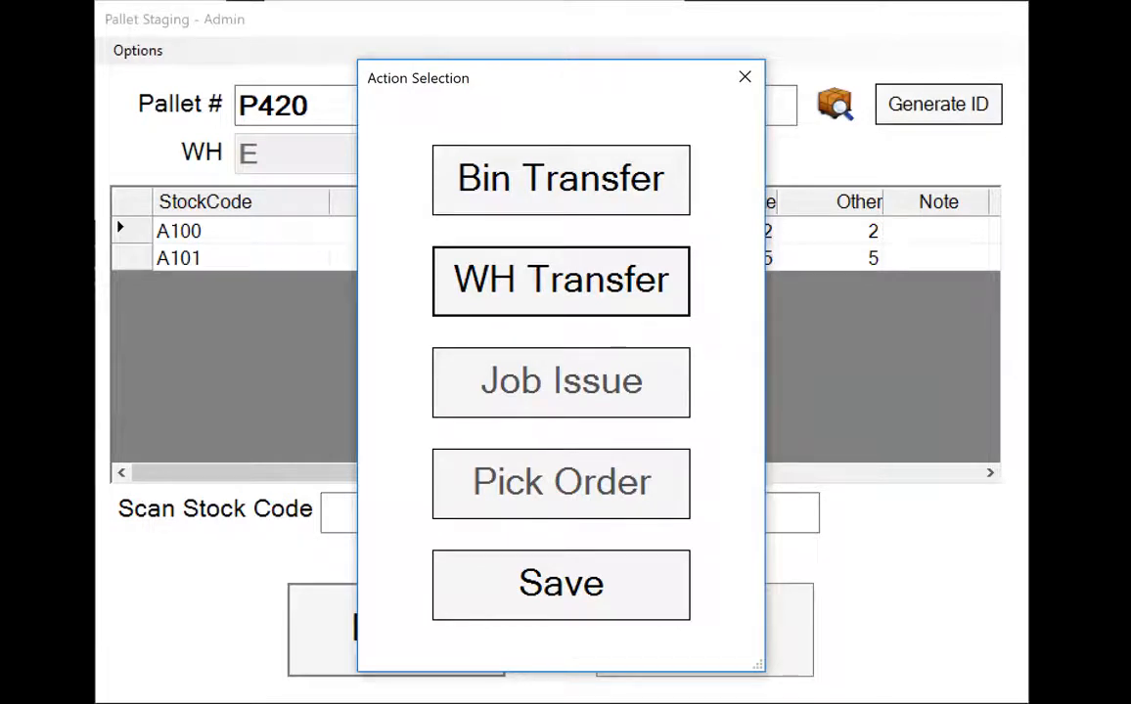
{"action": "left_click", "coordinate": [580, 256]}
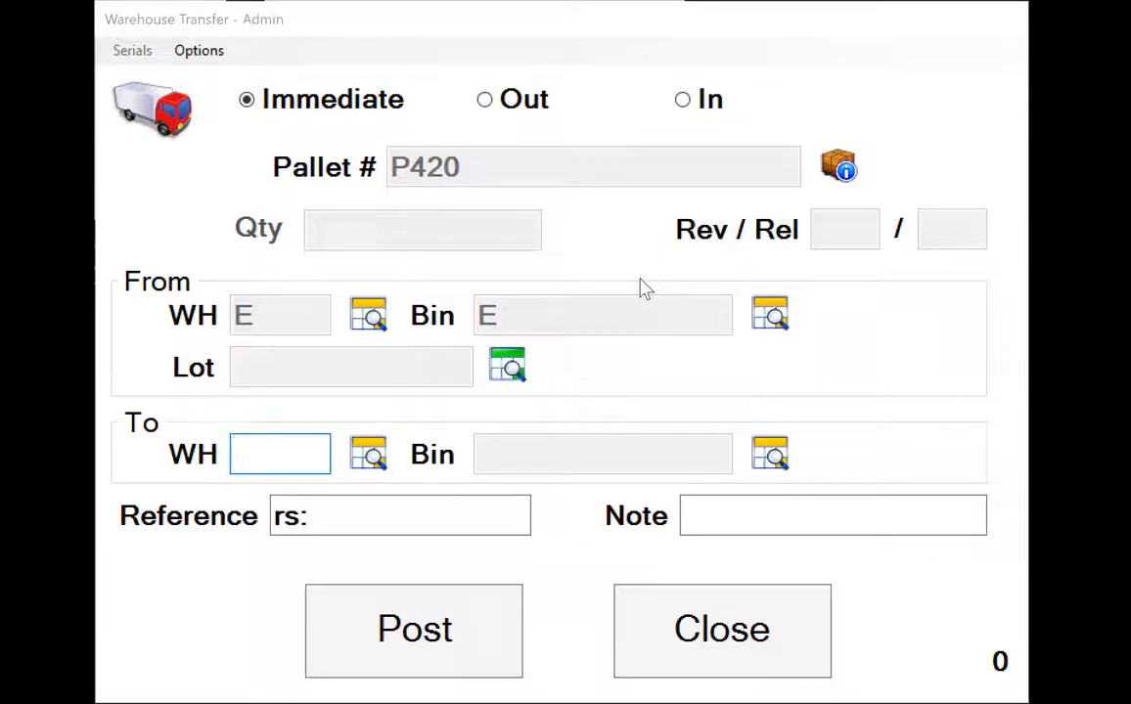
{"action": "left_click", "coordinate": [844, 169]}
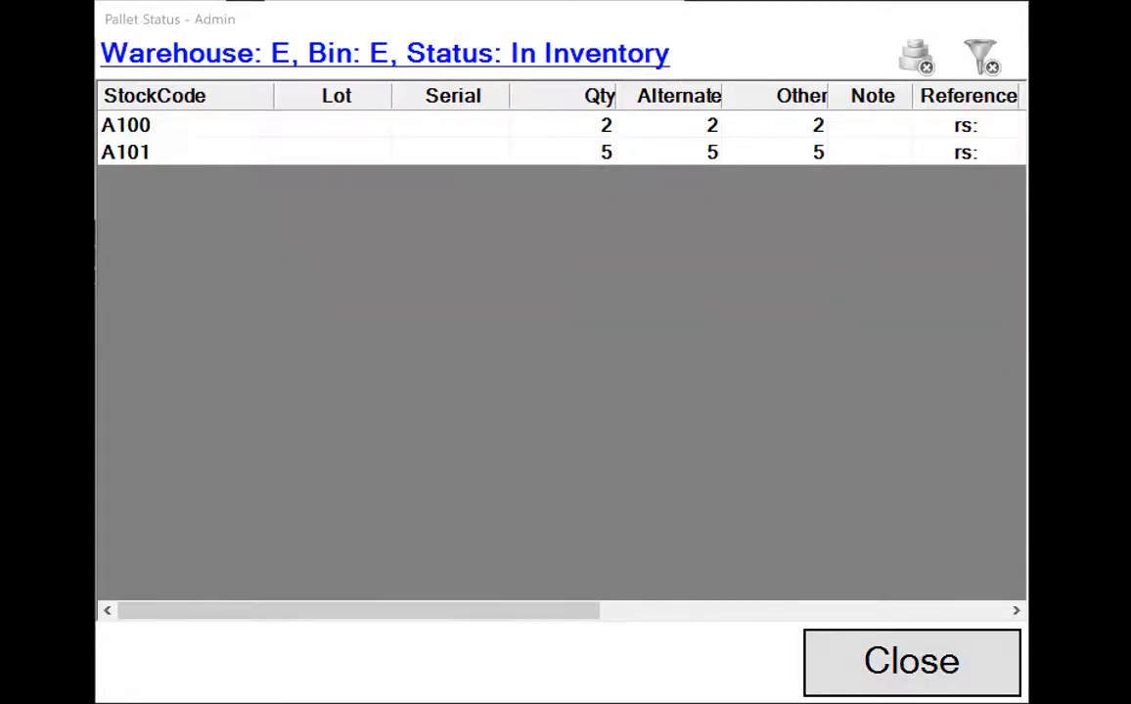
{"action": "left_click", "coordinate": [911, 662]}
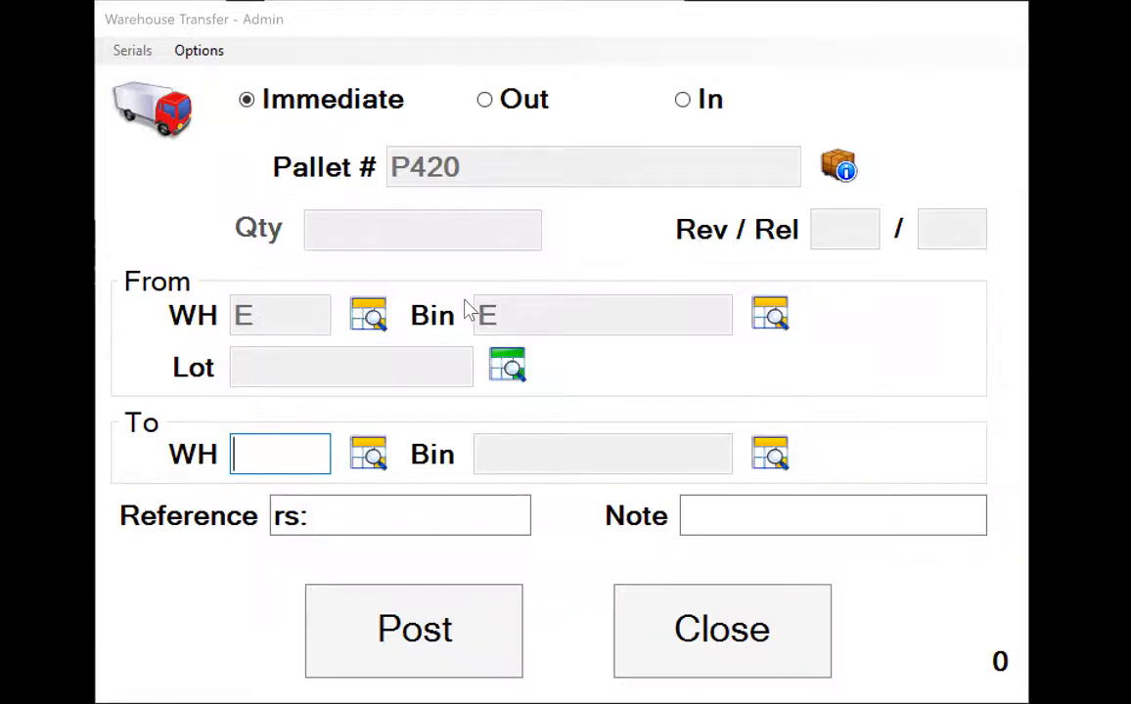
{"action": "type", "text": "FG"}
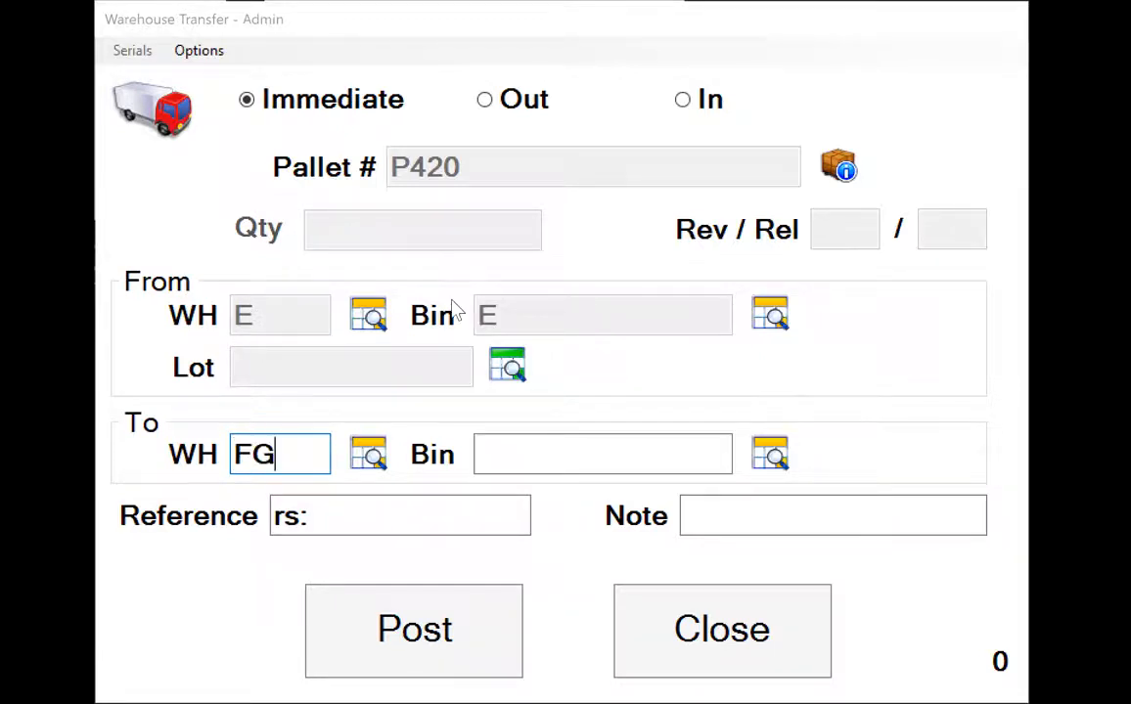
{"action": "key", "text": "Tab"}
{"action": "type", "text": "FG"}
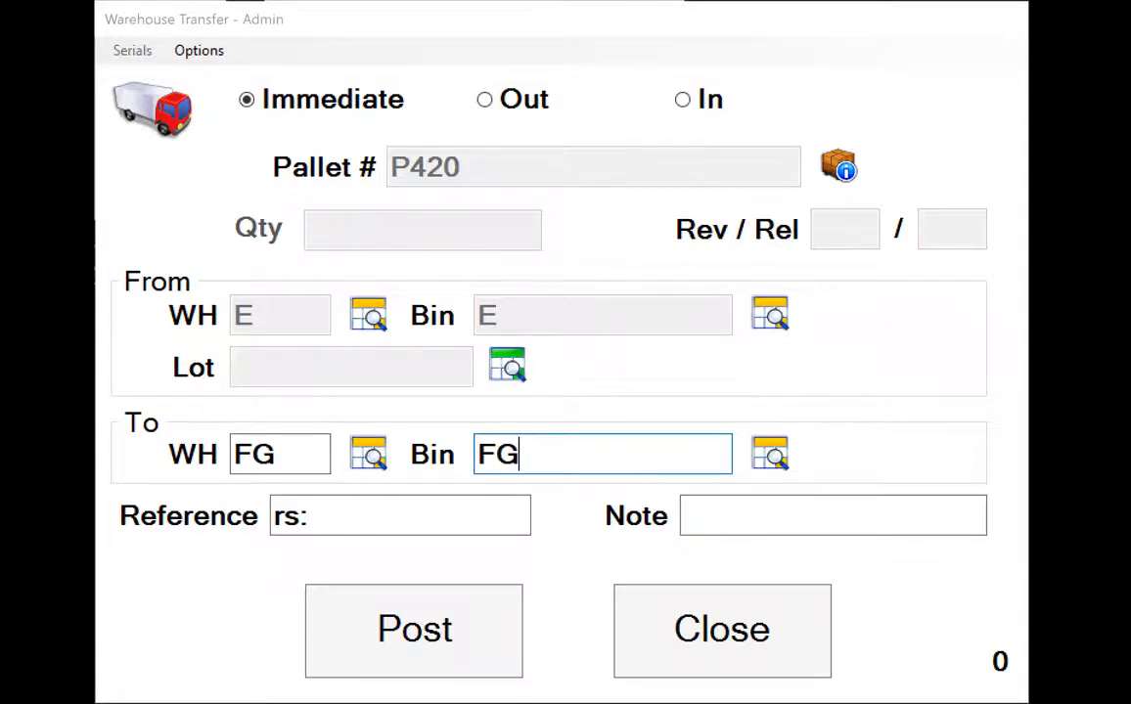
{"action": "left_click", "coordinate": [414, 631]}
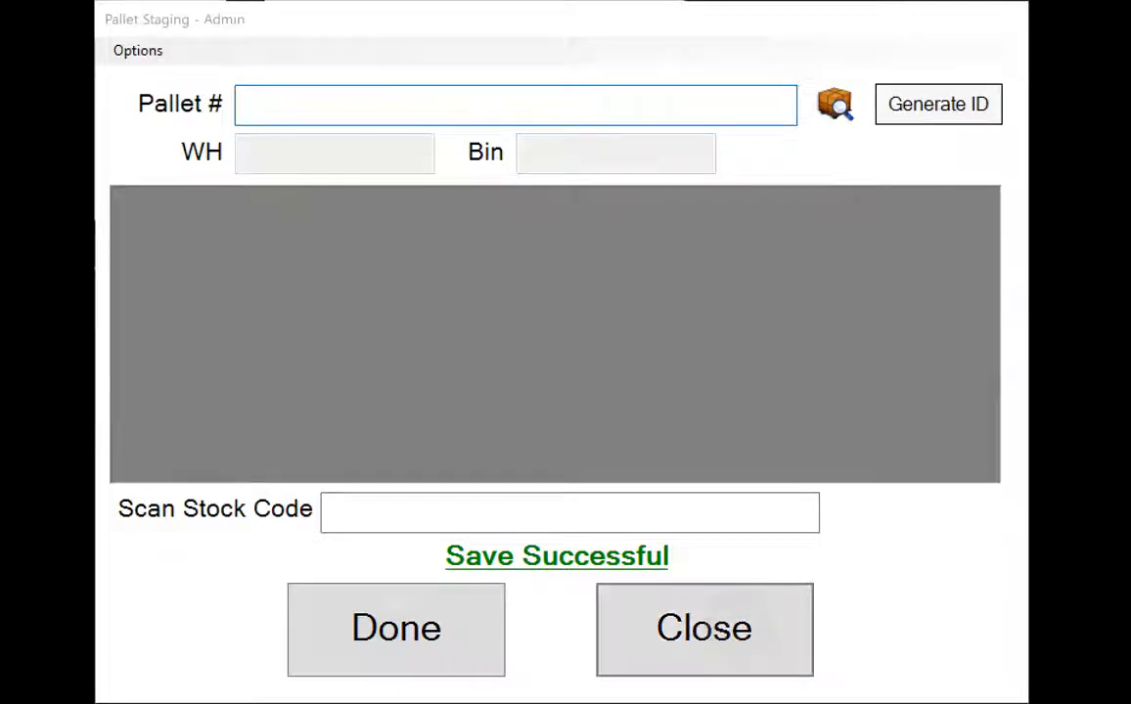
- Reopen Pallet Staging in Job mode, generate a new pallet ID, set the warehouse to SA and load job 746
{"action": "left_click", "coordinate": [705, 629]}
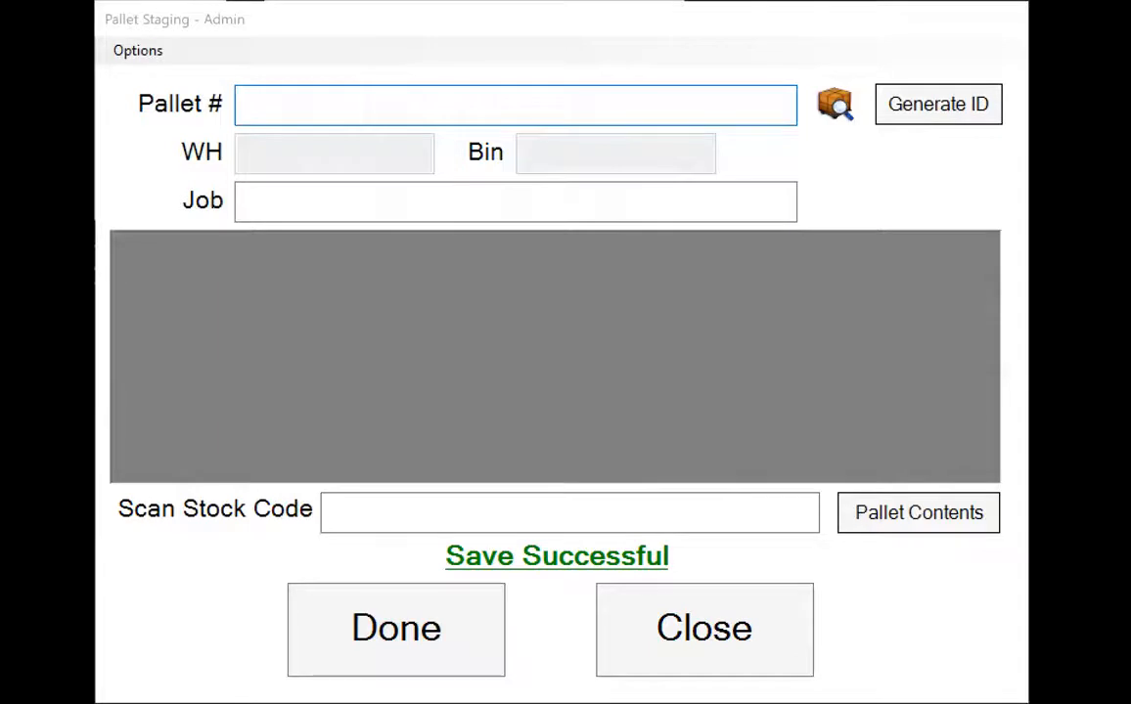
{"action": "left_click", "coordinate": [938, 105]}
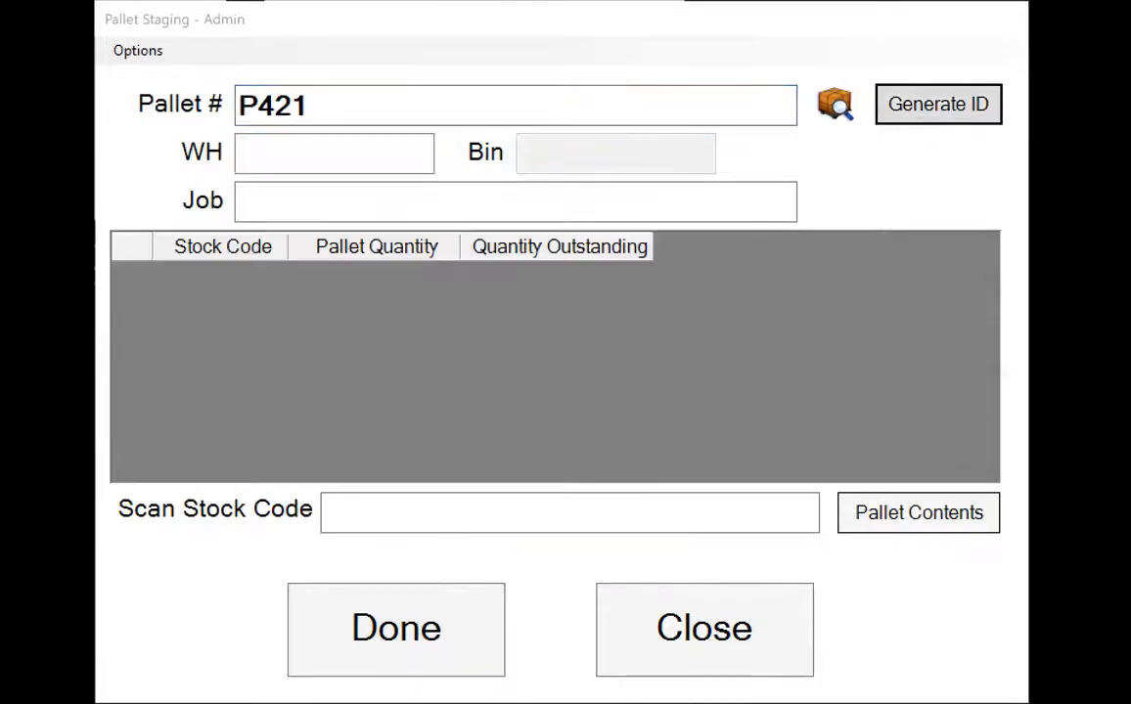
{"action": "left_click", "coordinate": [274, 105]}
{"action": "key", "text": "Tab"}
{"action": "type", "text": "SA"}
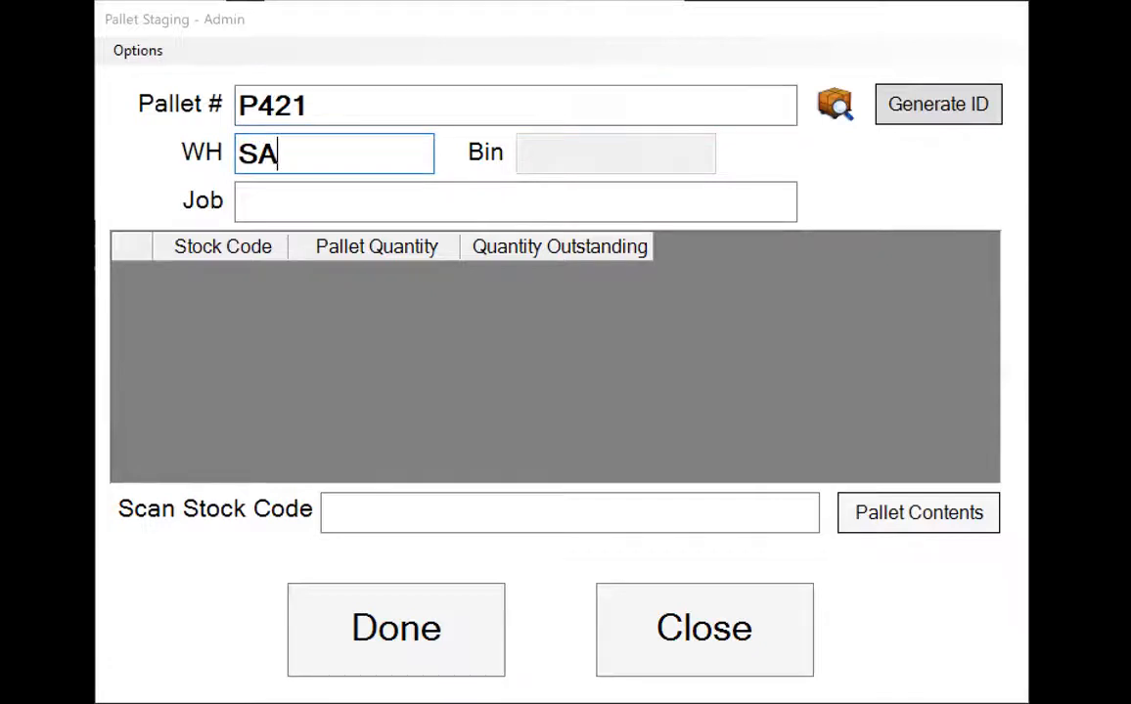
{"action": "key", "text": "Tab"}
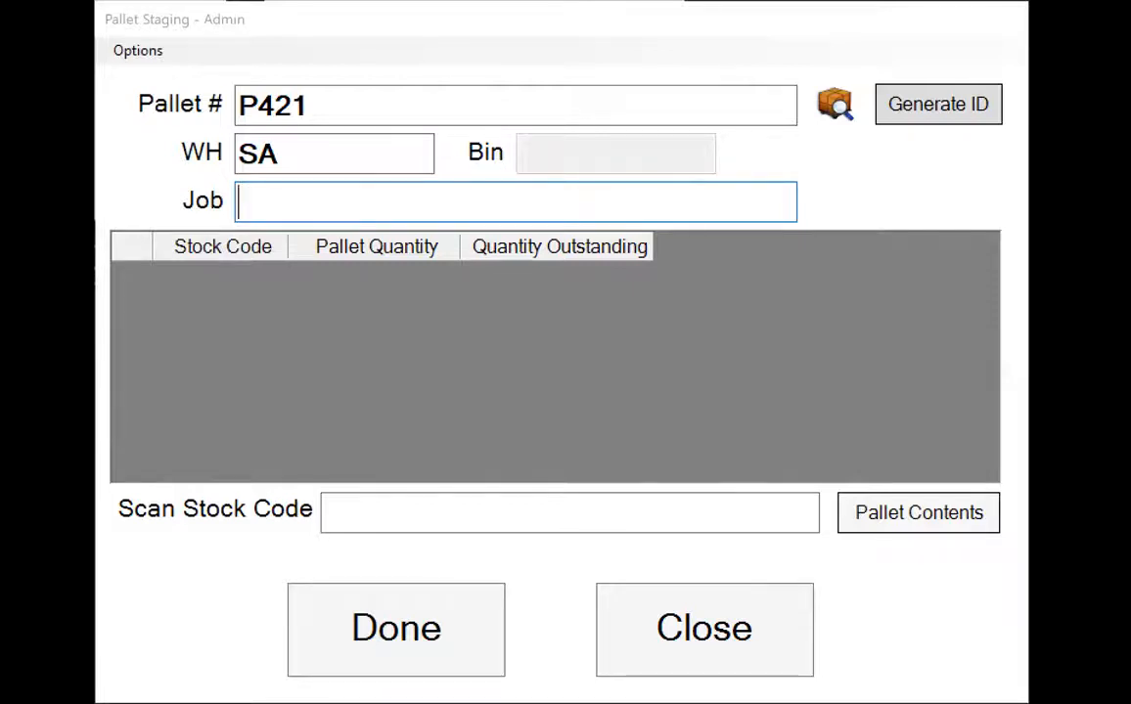
{"action": "type", "text": "746"}
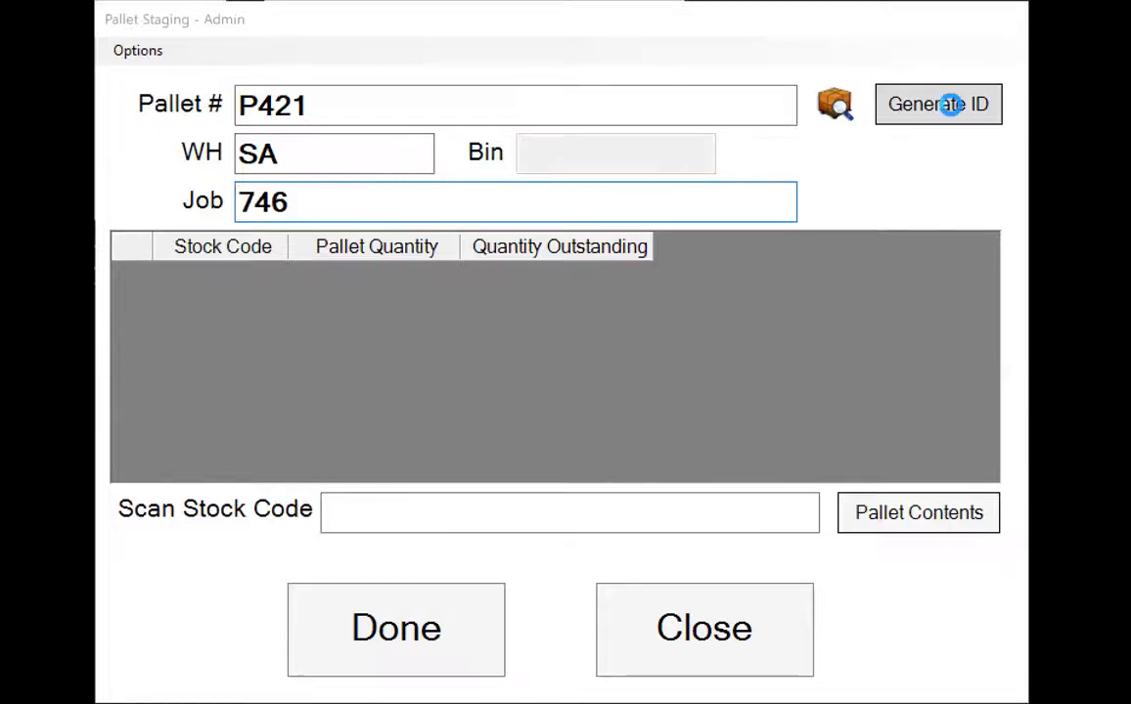
{"action": "key", "text": "Return"}
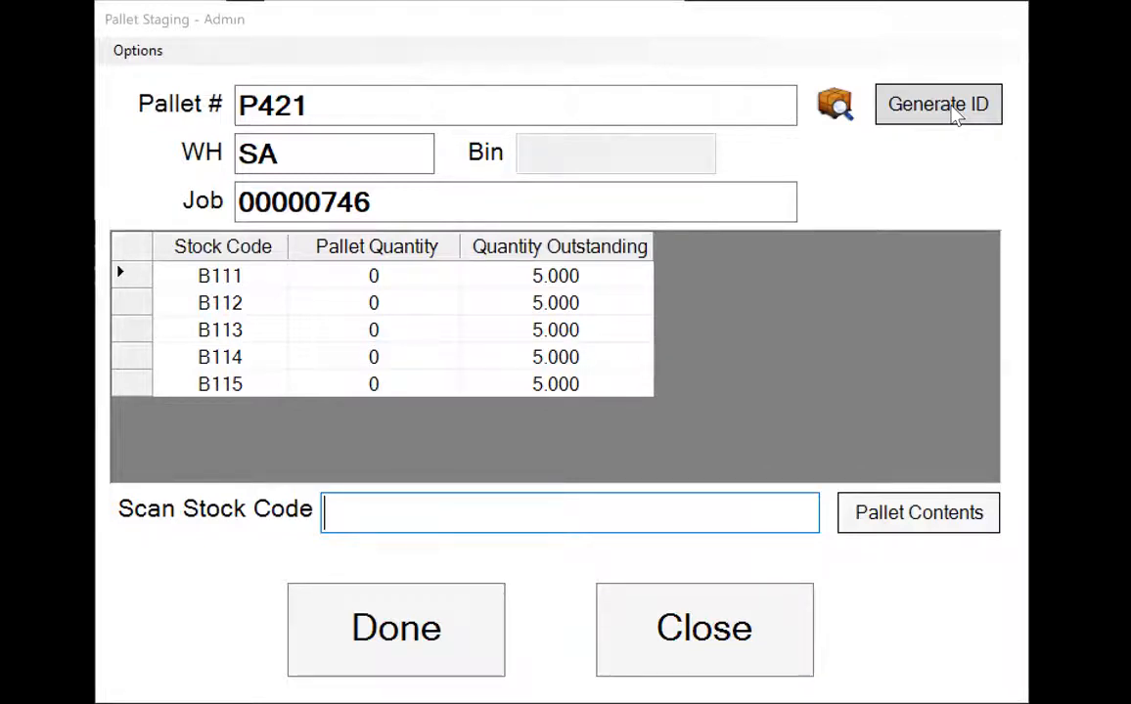
- Pick a quantity of 5 of stock code B111 onto the job's pallet
{"action": "type", "text": "B111"}
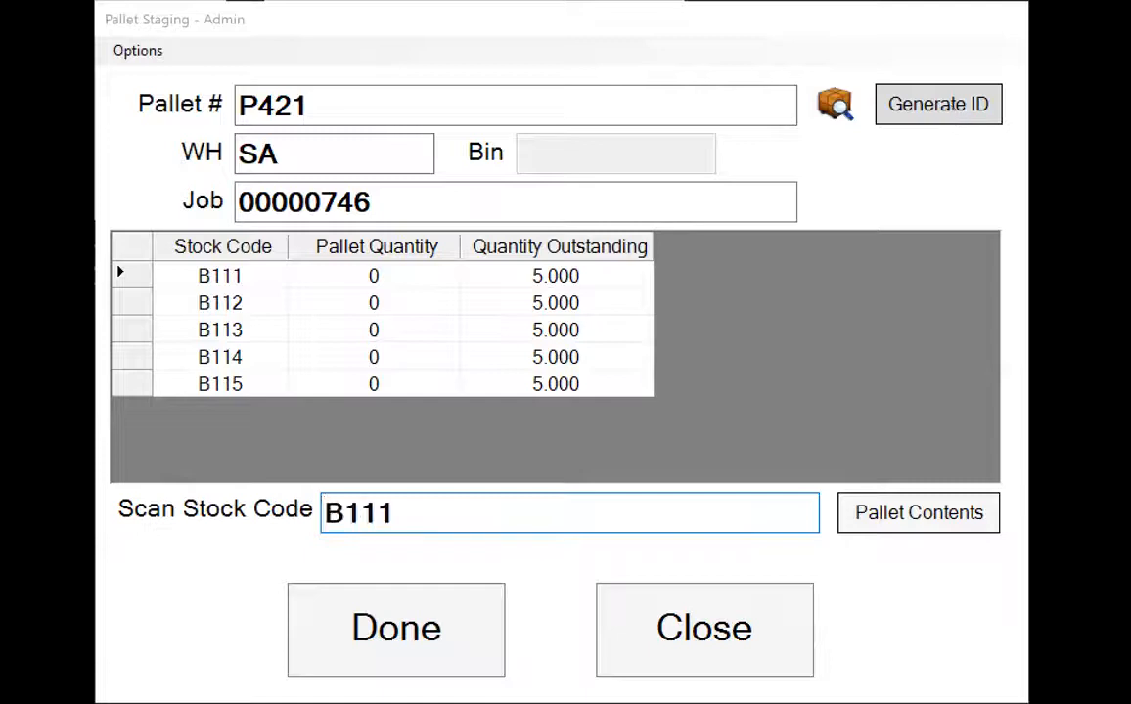
{"action": "key", "text": "Return"}
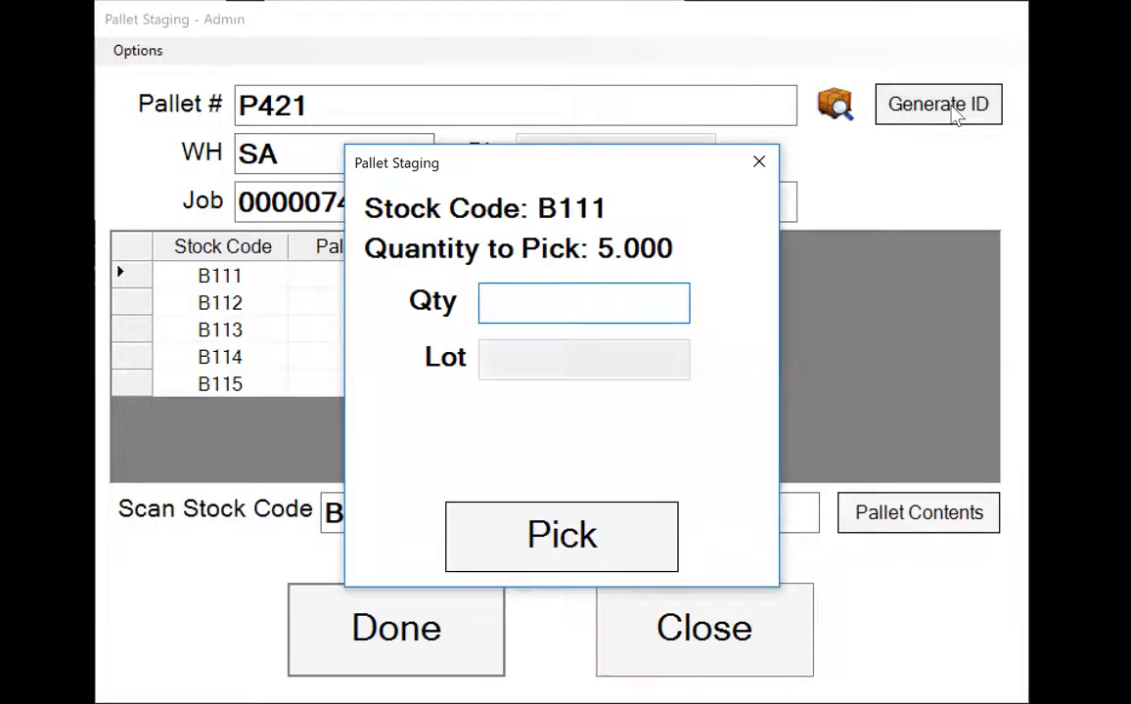
{"action": "type", "text": "5"}
{"action": "left_click", "coordinate": [501, 537]}
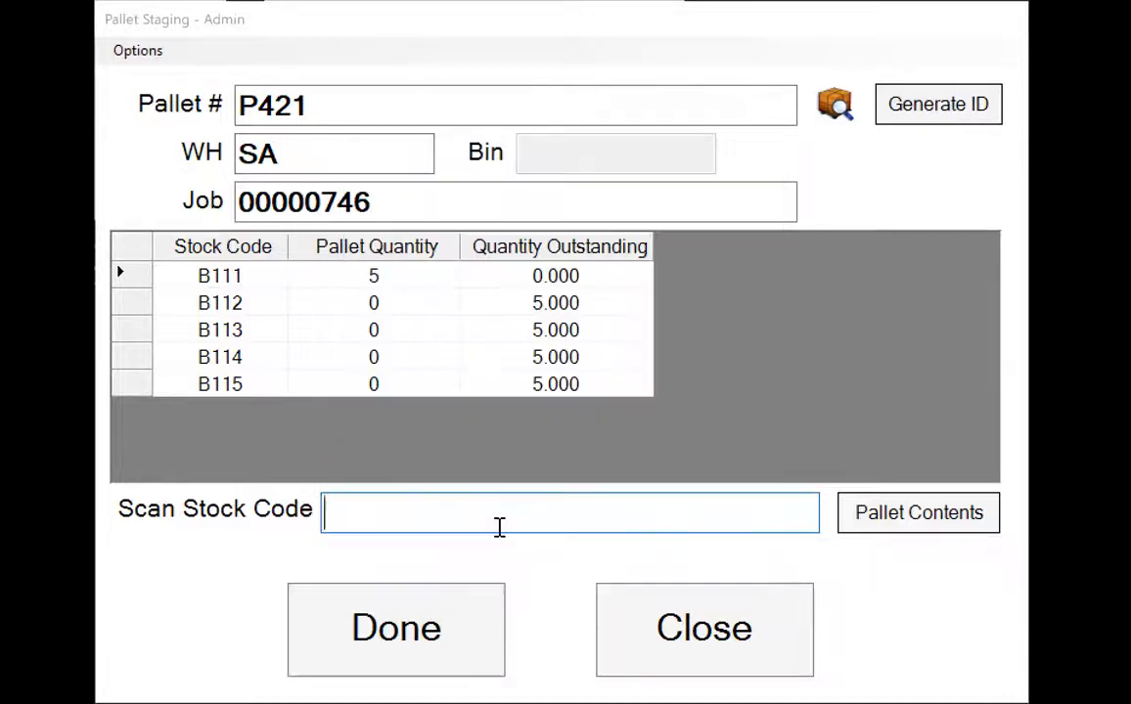
- Pick stock code B113 onto the pallet in two picks, first a quantity of 4 and then 1
{"action": "type", "text": "B113"}
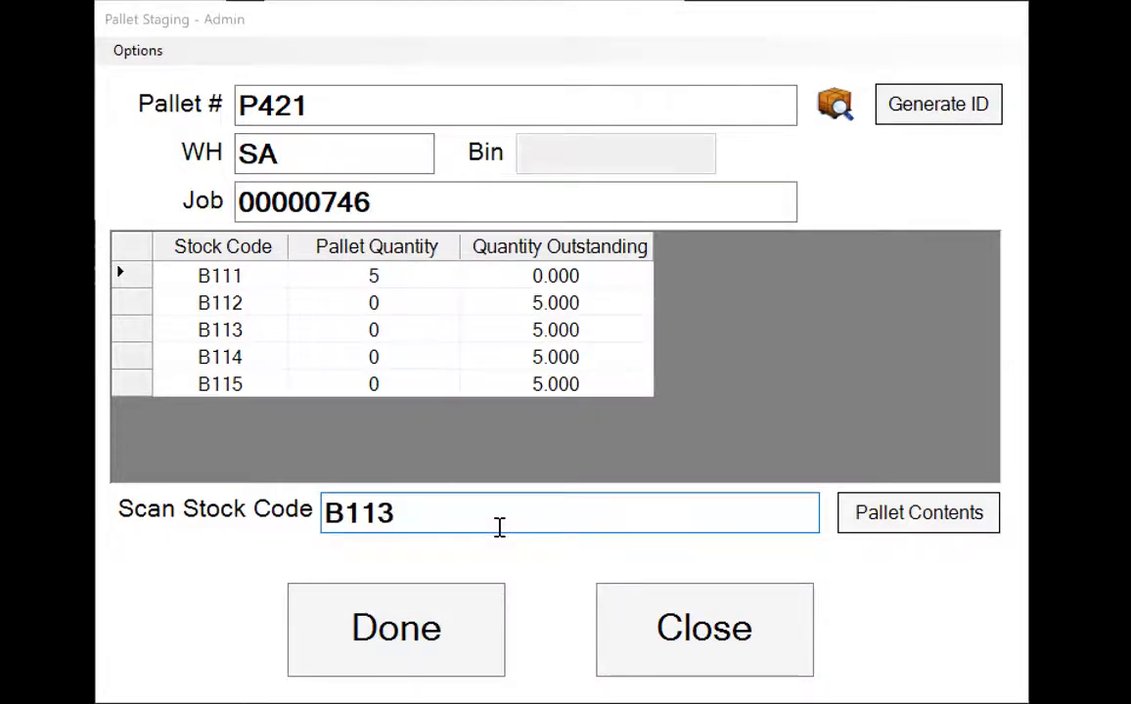
{"action": "key", "text": "Return"}
{"action": "type", "text": "4"}
{"action": "key", "text": "Return"}
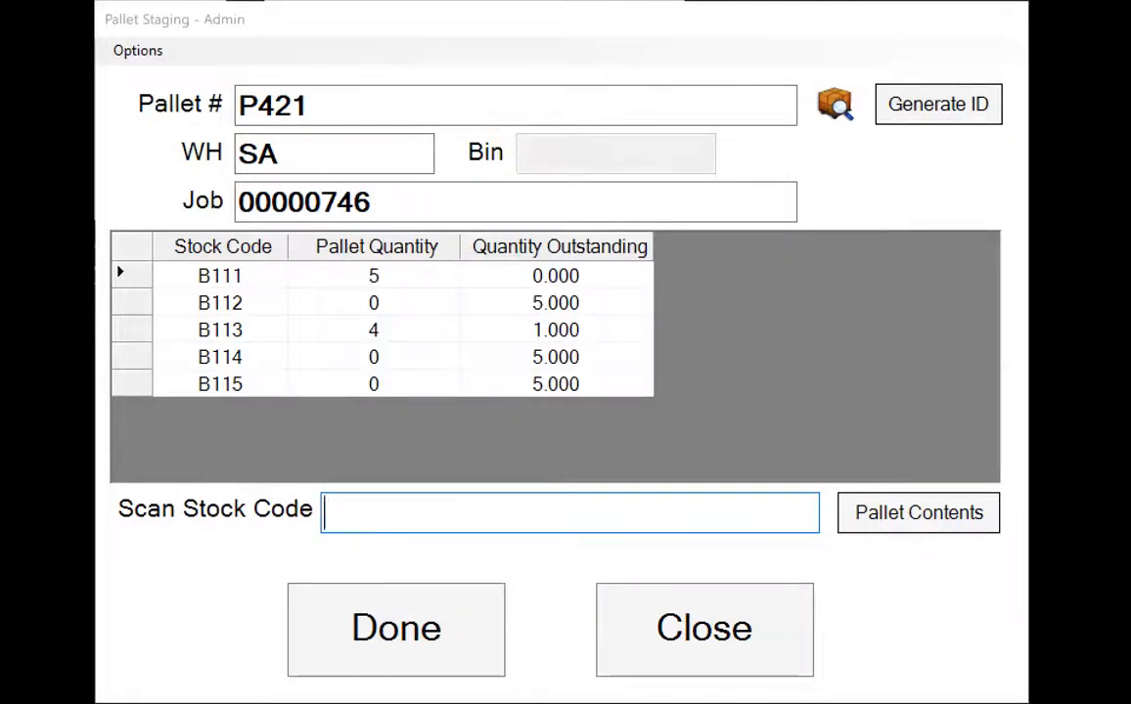
{"action": "type", "text": "B113"}
{"action": "key", "text": "Return"}
{"action": "type", "text": "1"}
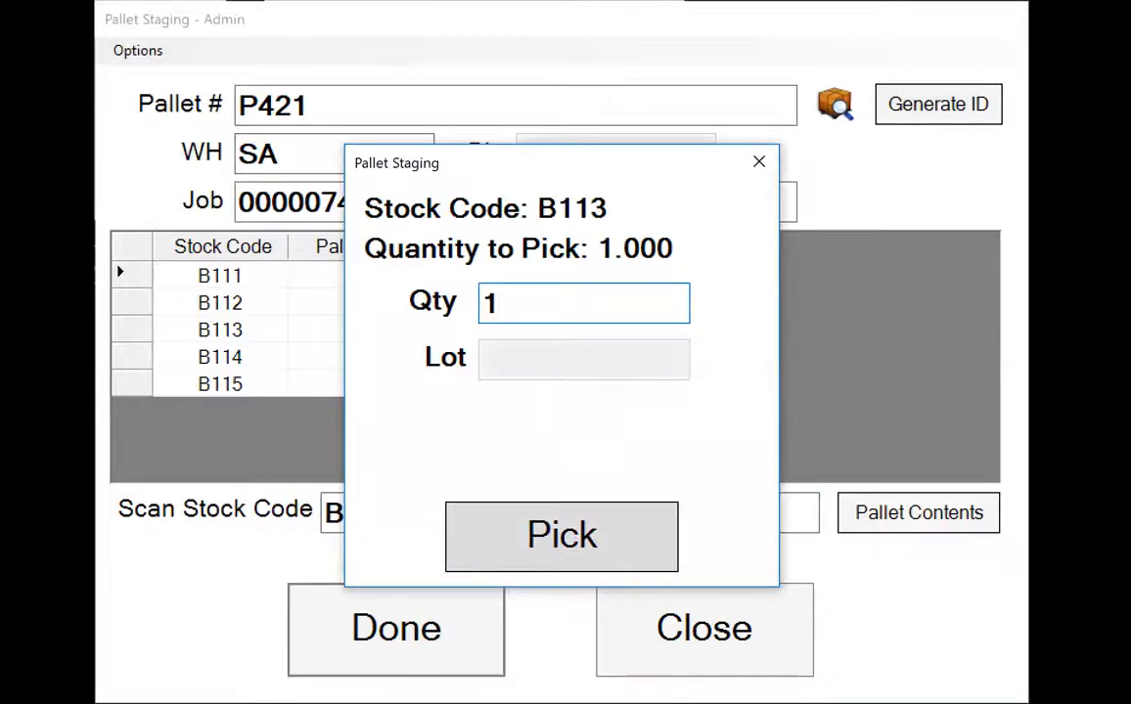
{"action": "key", "text": "Return"}
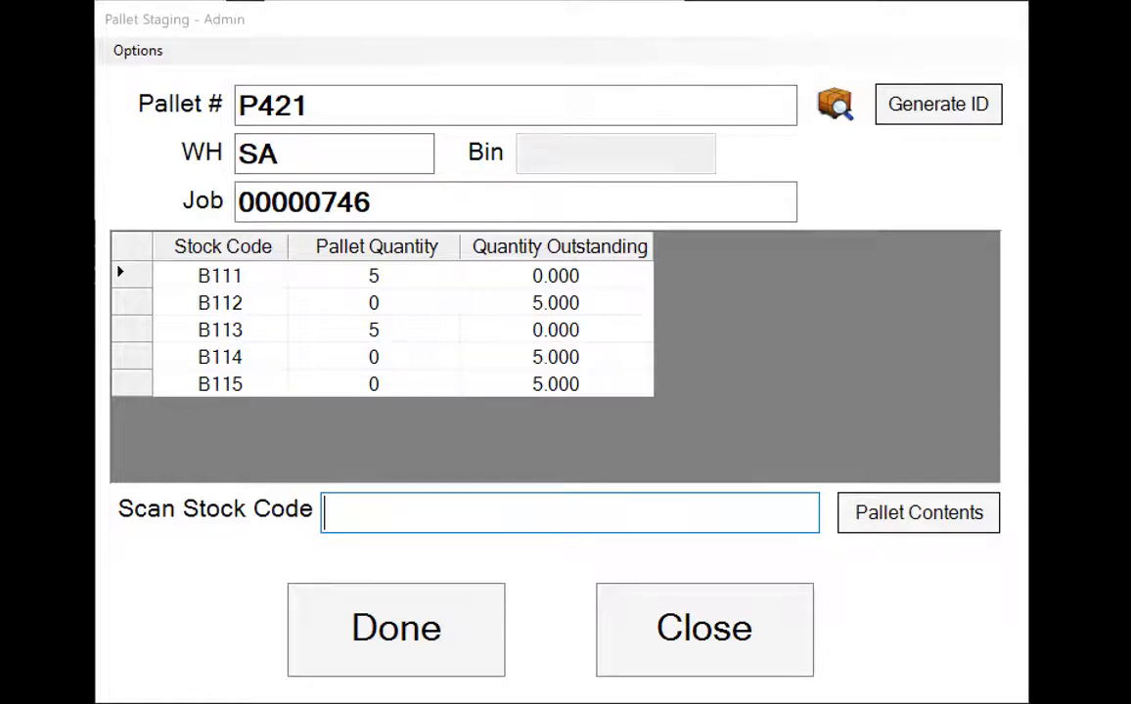
- Pick a quantity of 5 each of stock codes B114 and B115 onto the pallet
{"action": "type", "text": "B114"}
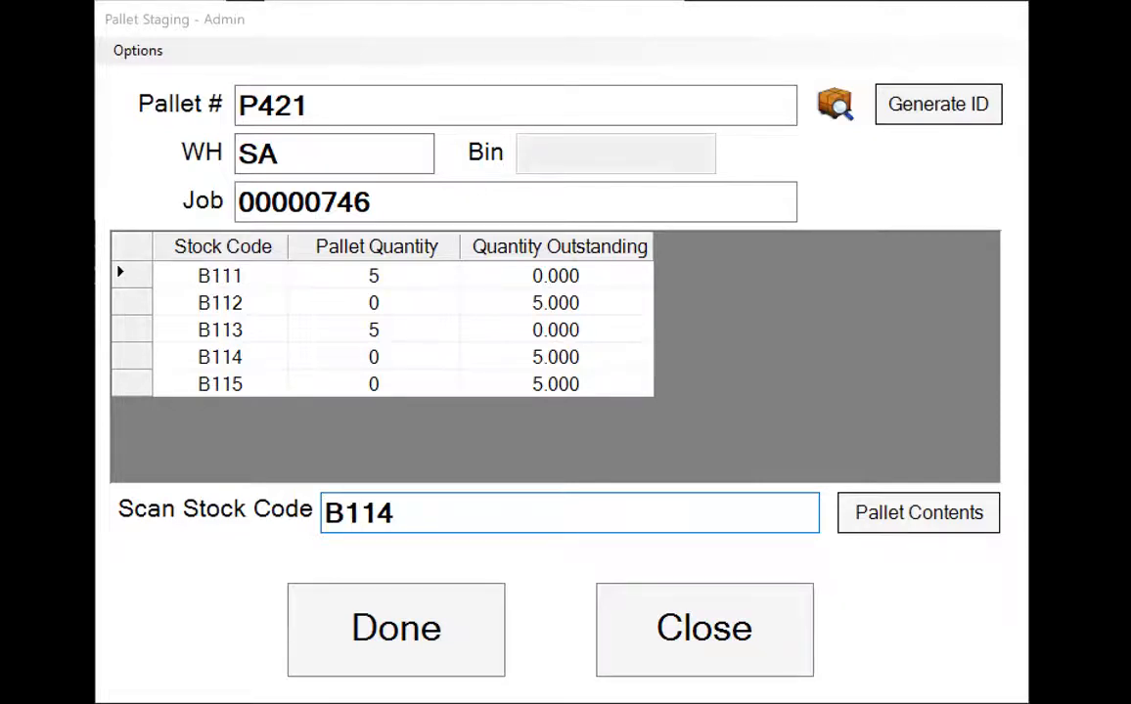
{"action": "key", "text": "Return"}
{"action": "type", "text": "5"}
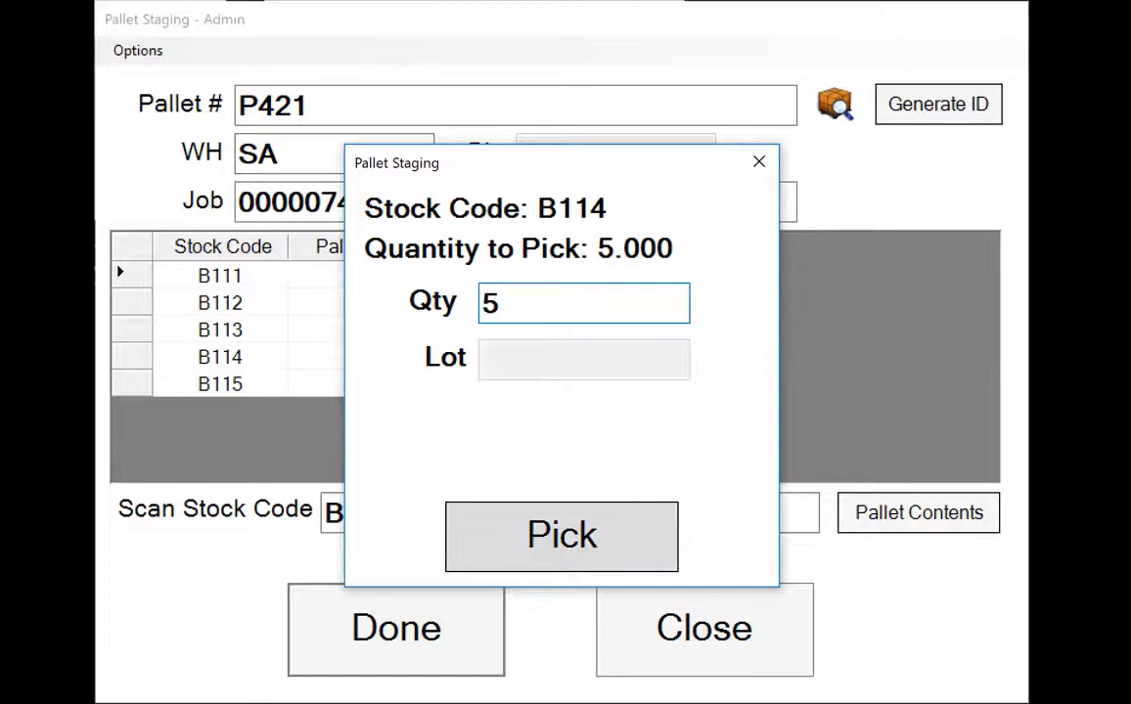
{"action": "key", "text": "Return"}
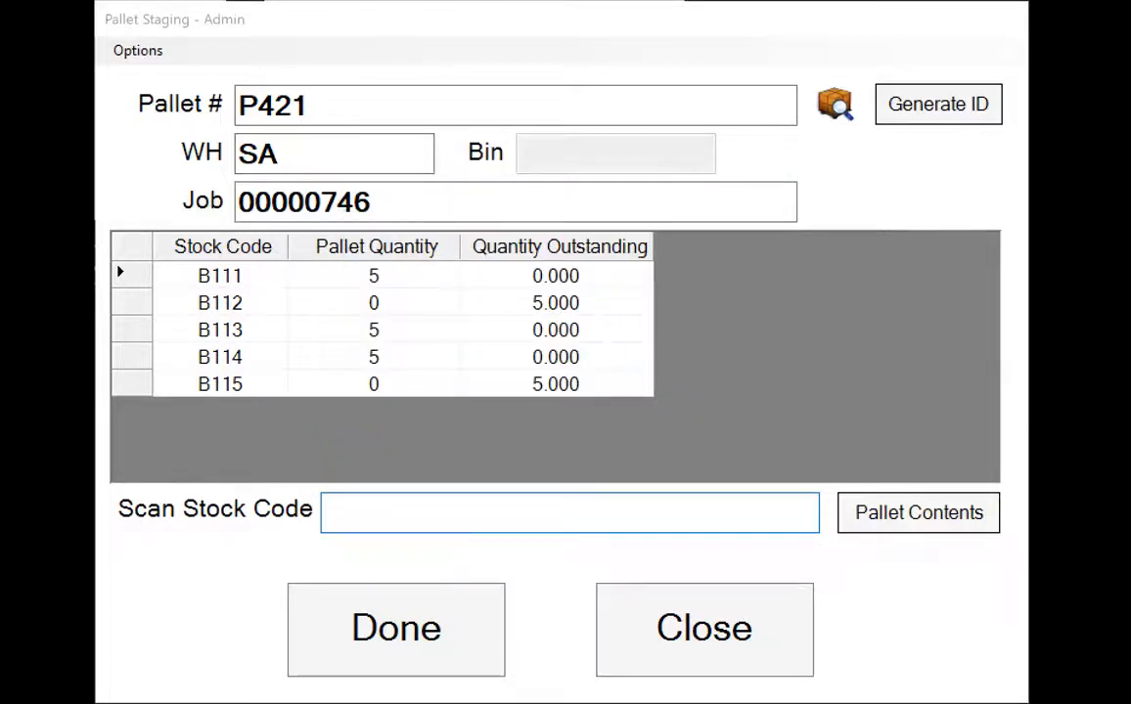
{"action": "type", "text": "B115"}
{"action": "key", "text": "Return"}
{"action": "type", "text": "5"}
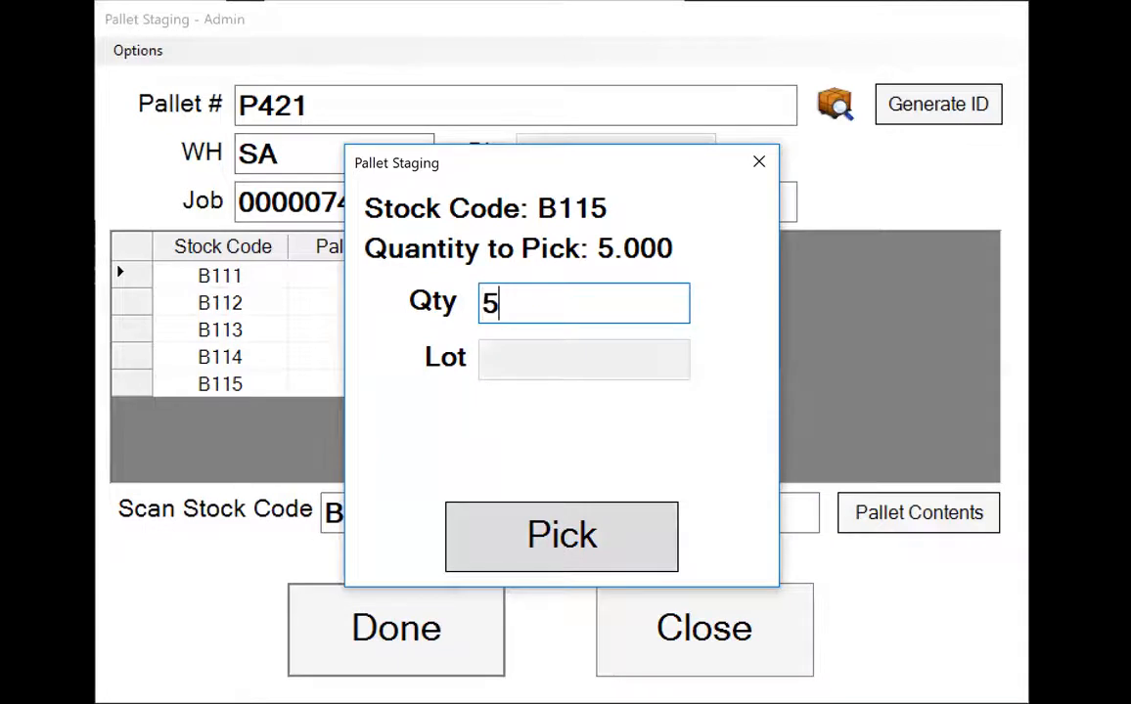
{"action": "key", "text": "Return"}
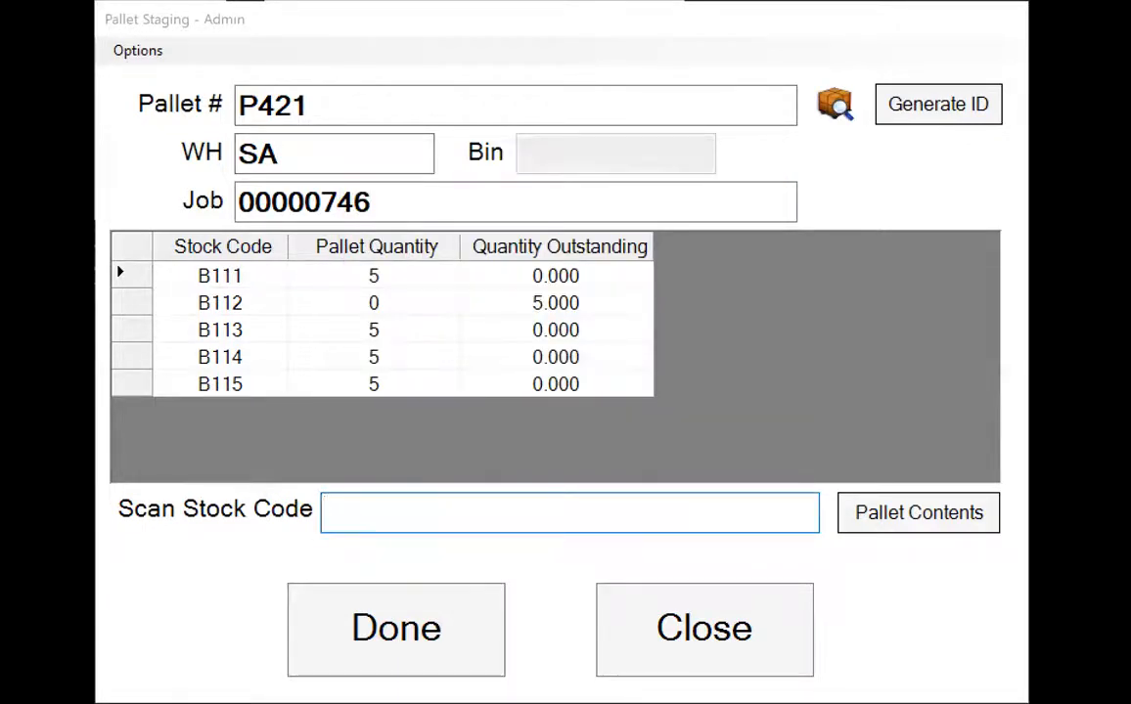
- Check the contents of the staged job pallet, then finish staging with the Job Issue action
{"action": "left_click", "coordinate": [924, 516]}
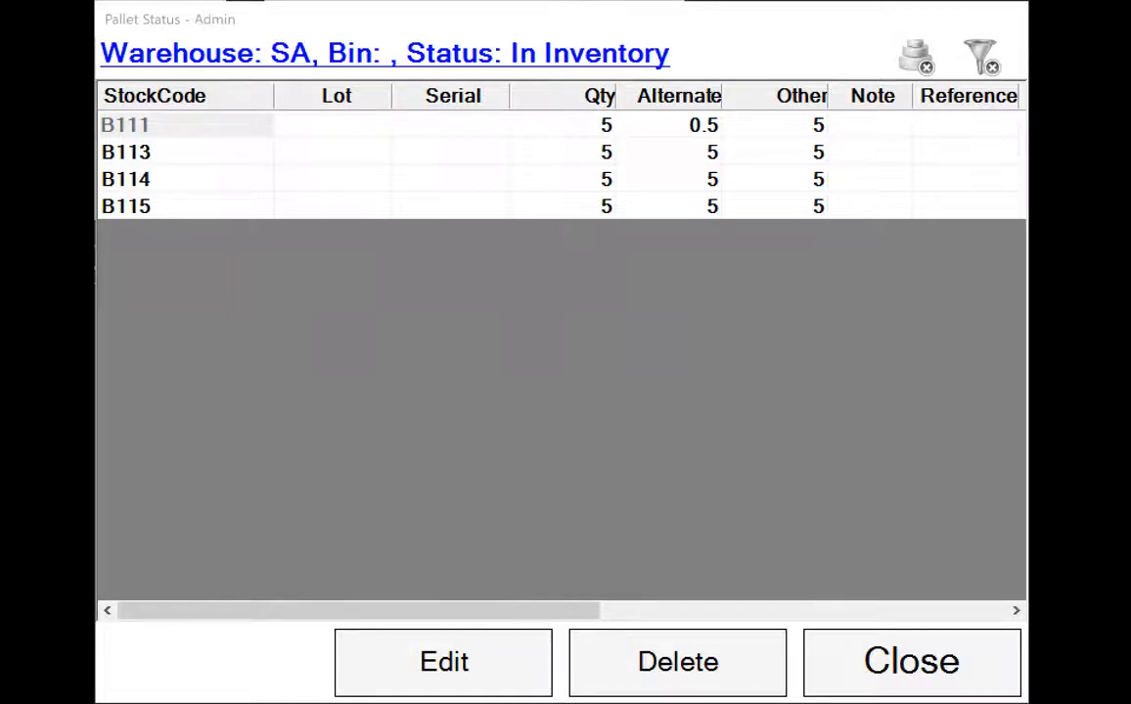
{"action": "key", "text": "Escape"}
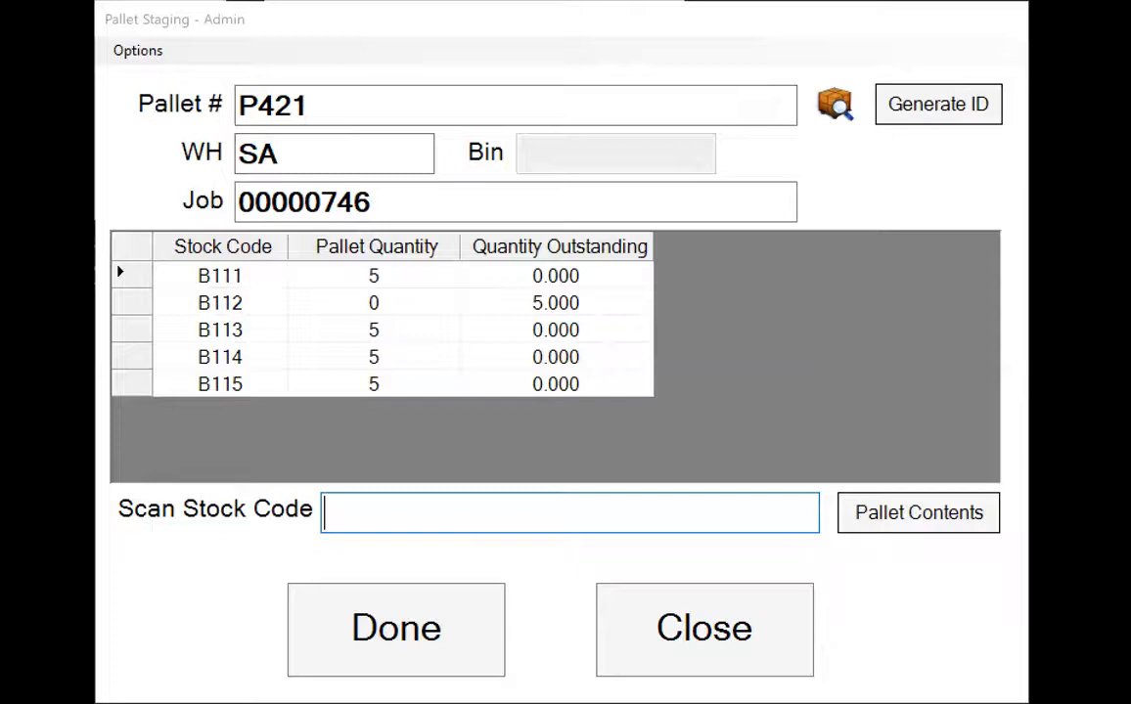
{"action": "left_click", "coordinate": [396, 629]}
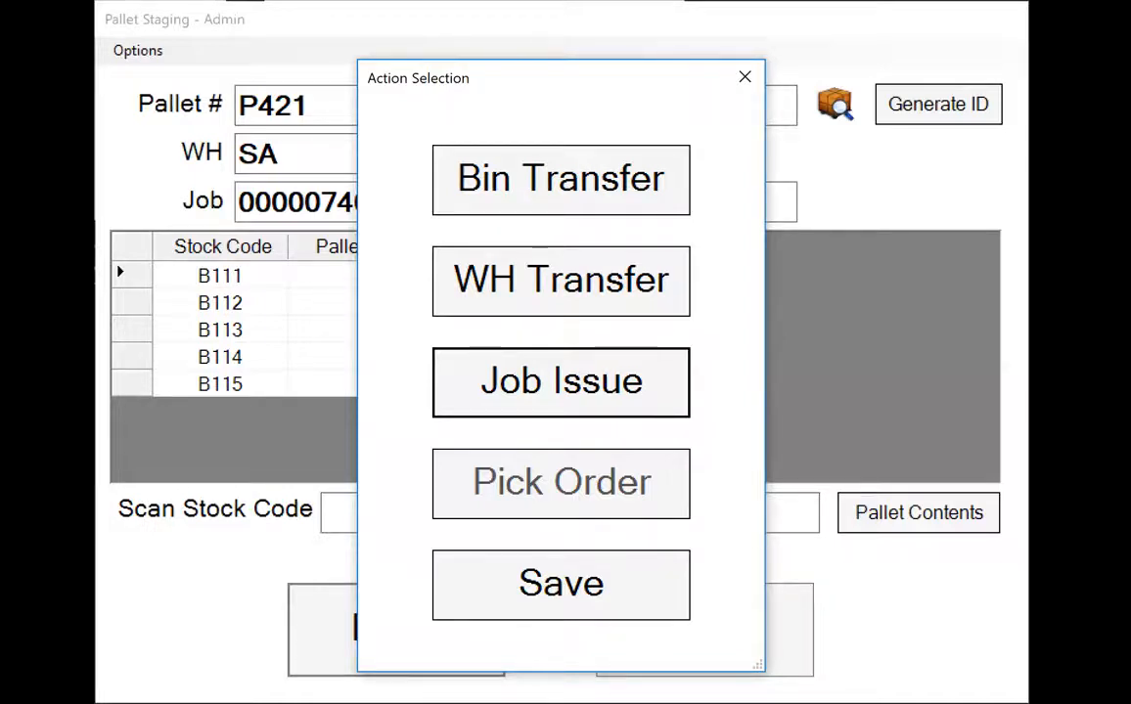
{"action": "left_click", "coordinate": [576, 387]}
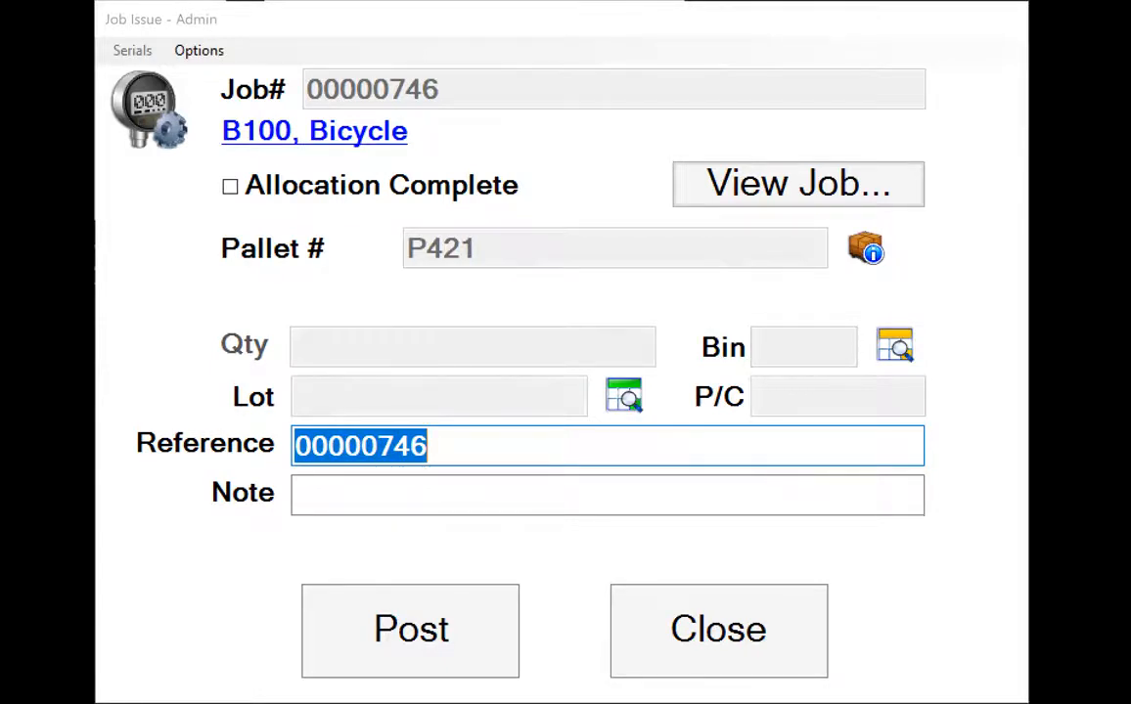
- Review the pallet's contents from Job Issue and post the issue, agreeing to continue despite the stock take on B111
{"action": "left_click", "coordinate": [866, 248]}
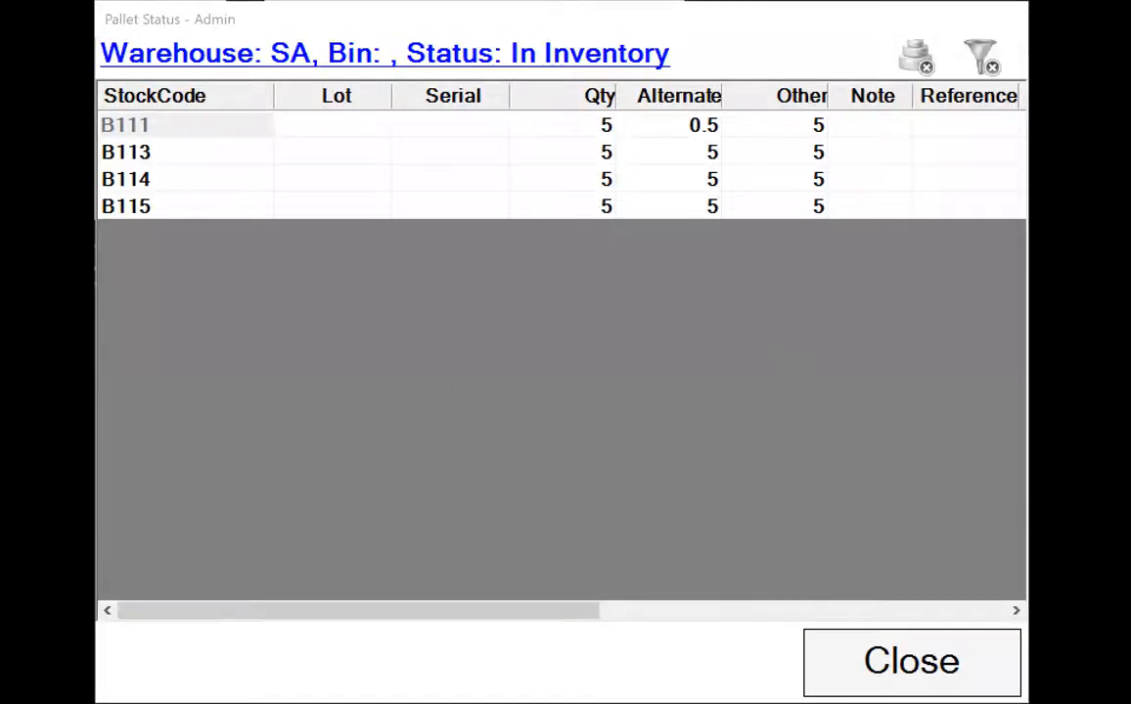
{"action": "left_click", "coordinate": [912, 663]}
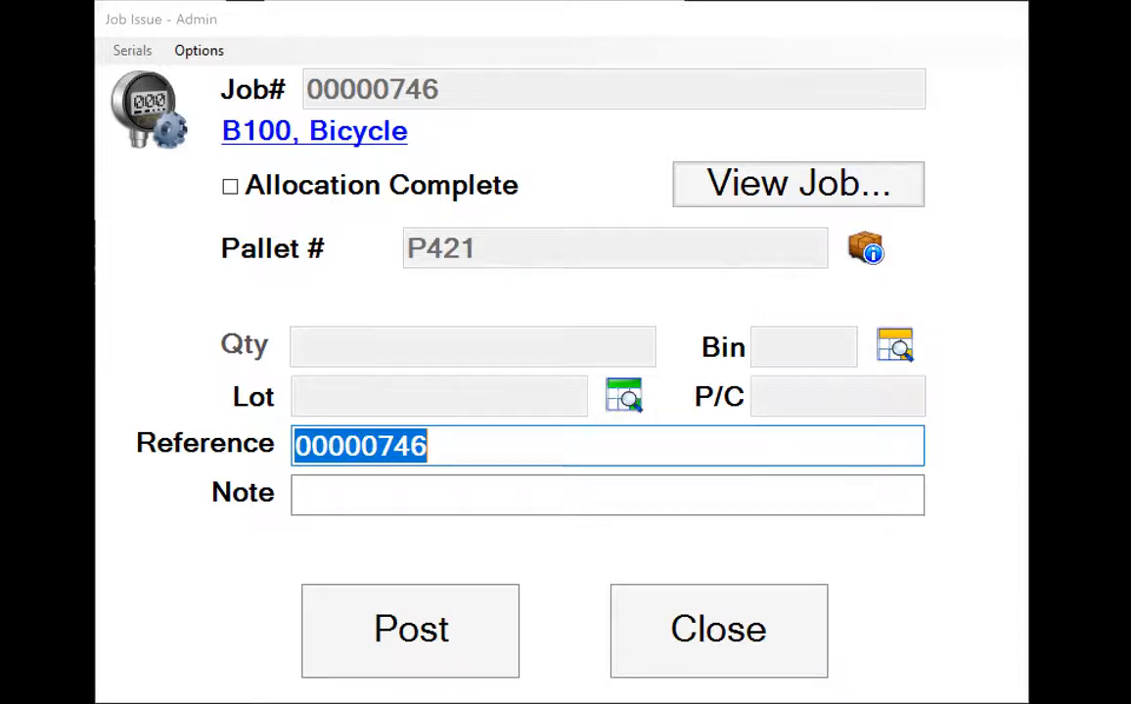
{"action": "left_click", "coordinate": [411, 631]}
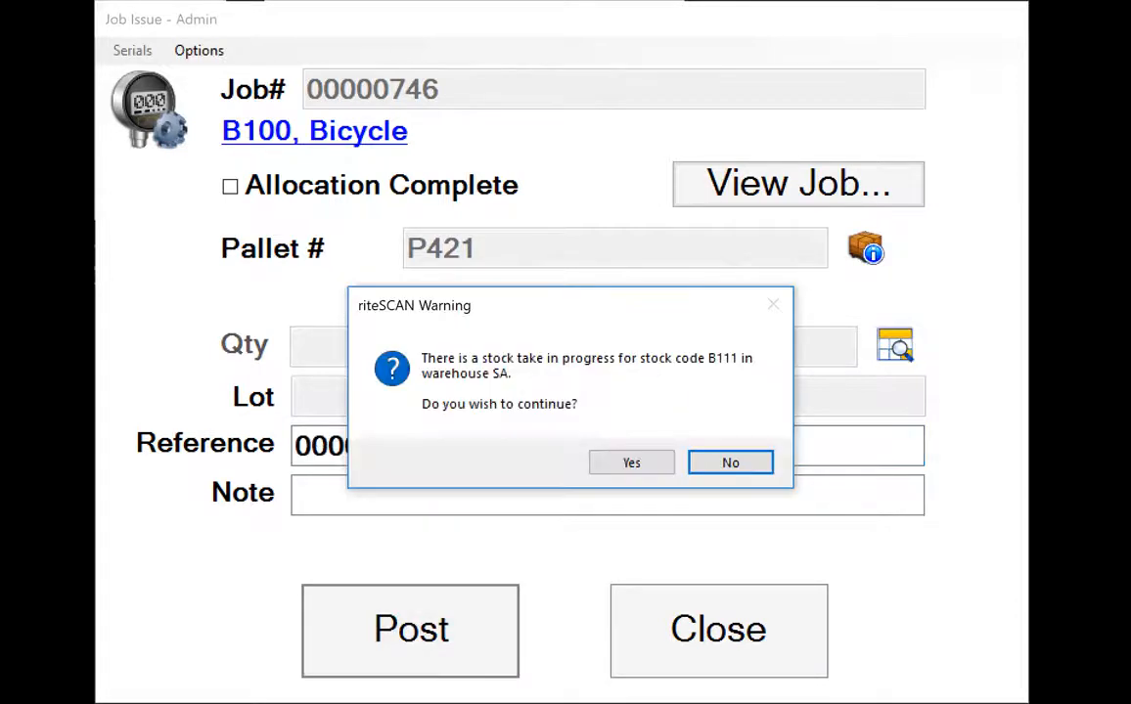
{"action": "left_click", "coordinate": [632, 463]}
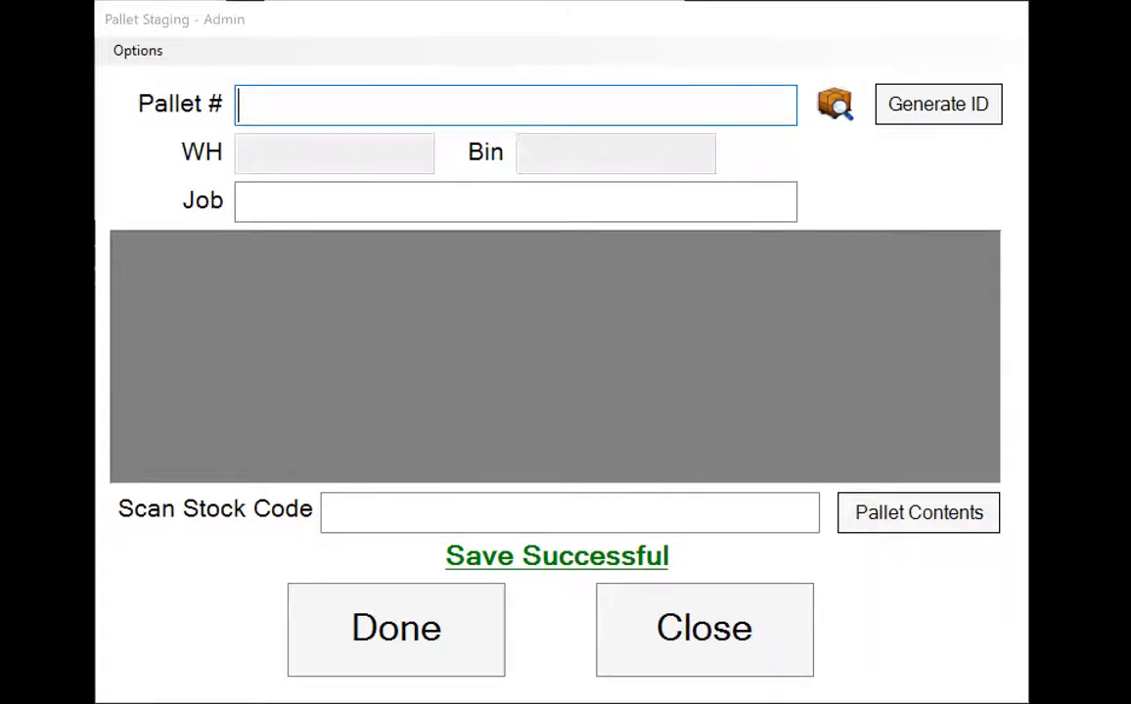
- Reopen Pallet Staging in Order mode, assign the new pallet ID P422 and load the sales order by its number
{"action": "left_click", "coordinate": [705, 629]}
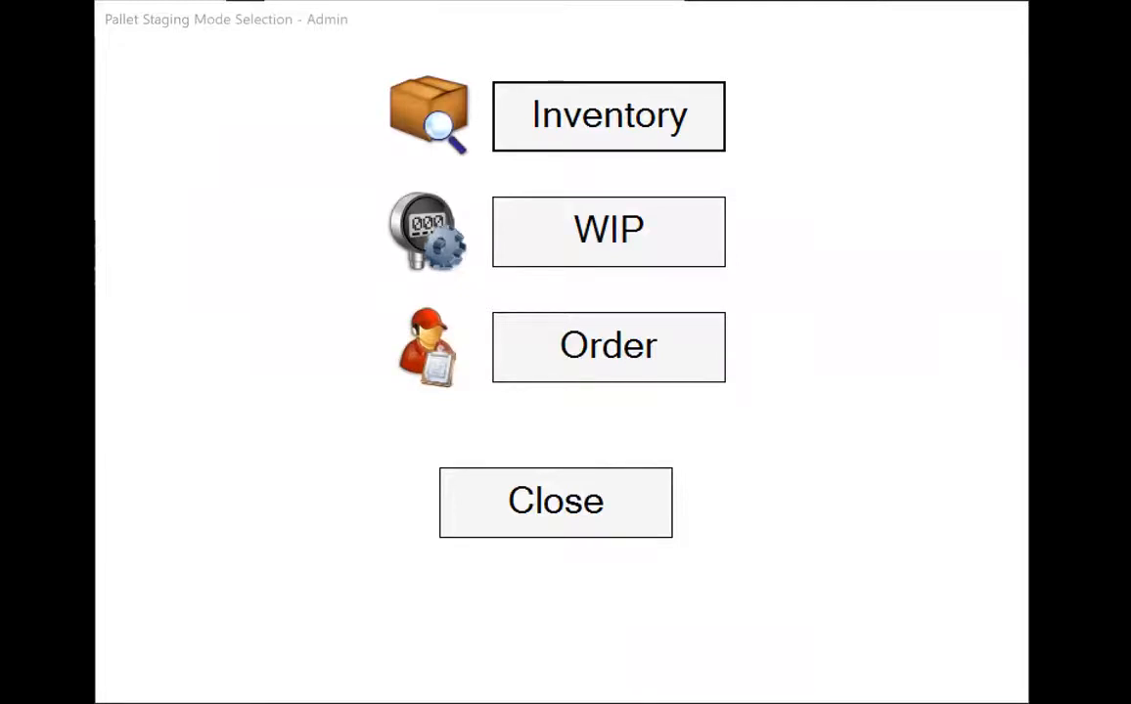
{"action": "left_click", "coordinate": [609, 347]}
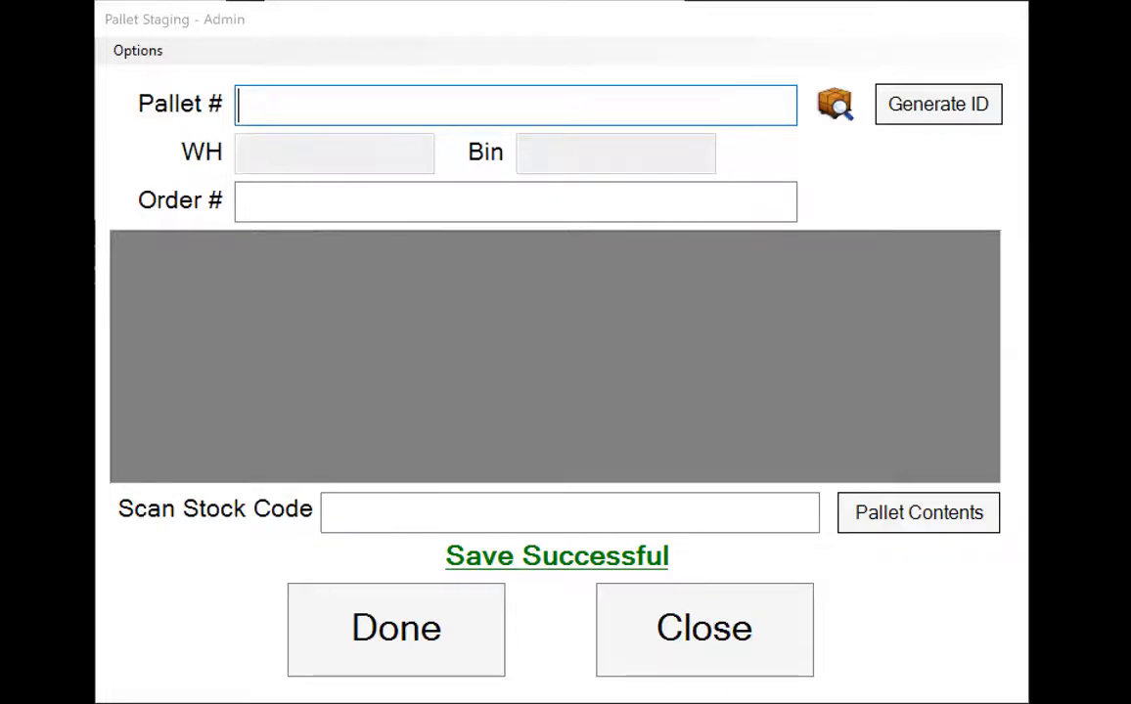
{"action": "type", "text": "P422"}
{"action": "key", "text": "Tab"}
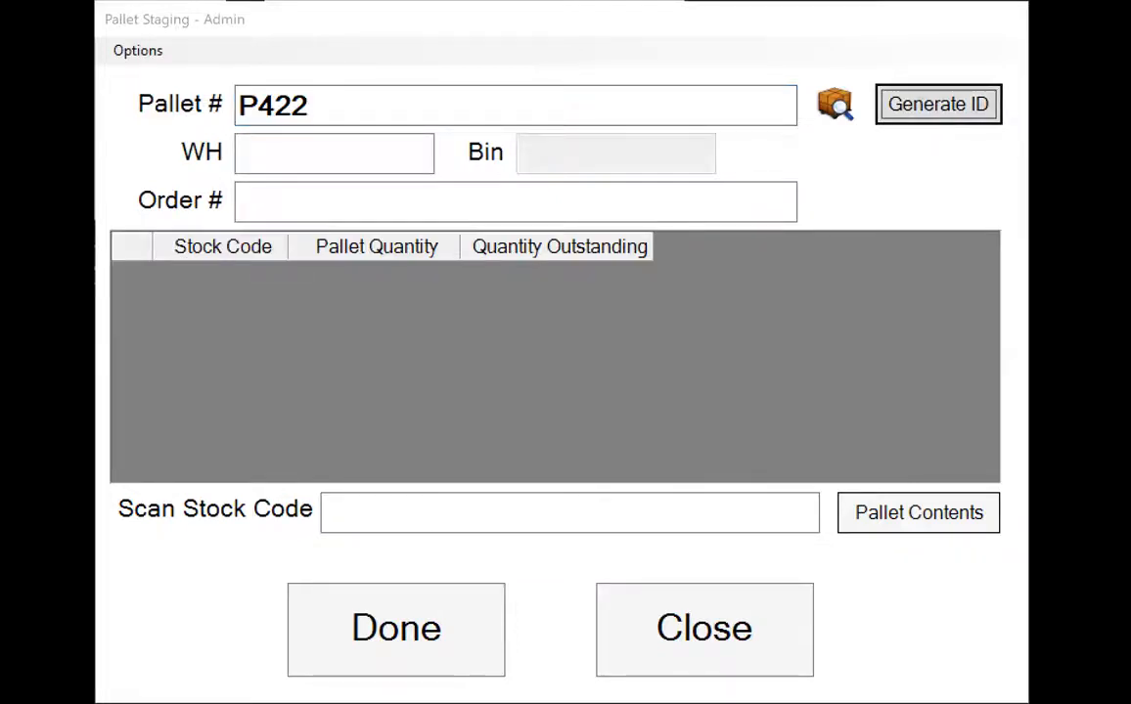
{"action": "left_click", "coordinate": [308, 200]}
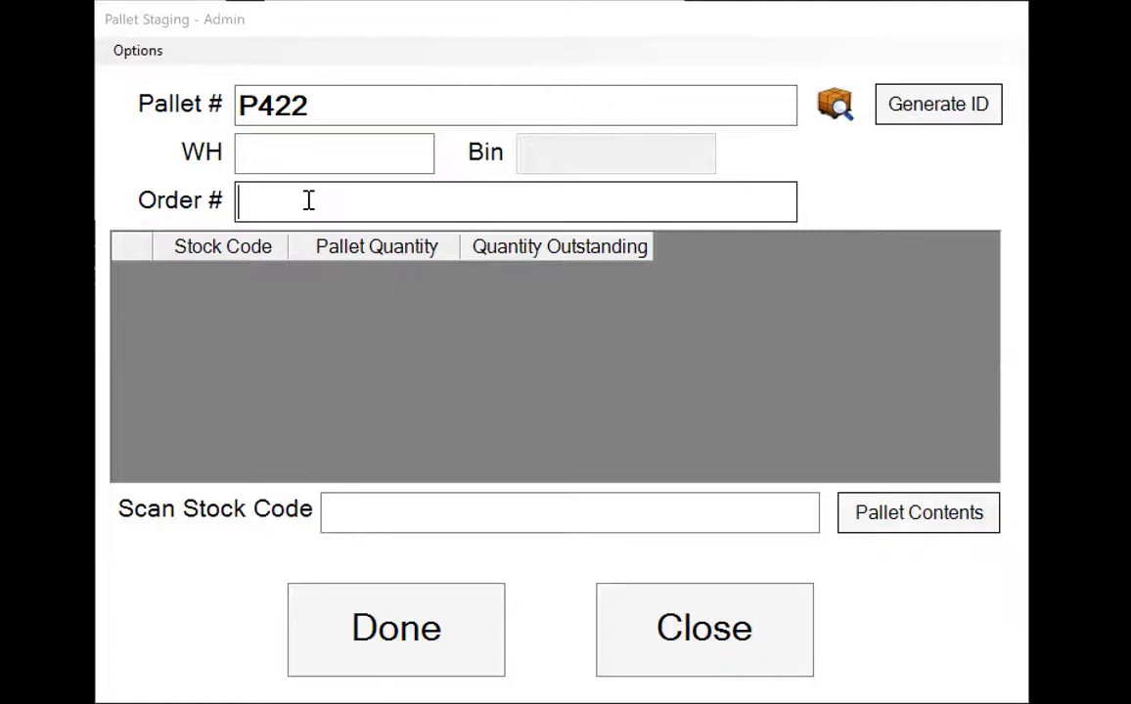
{"action": "type", "text": "1087"}
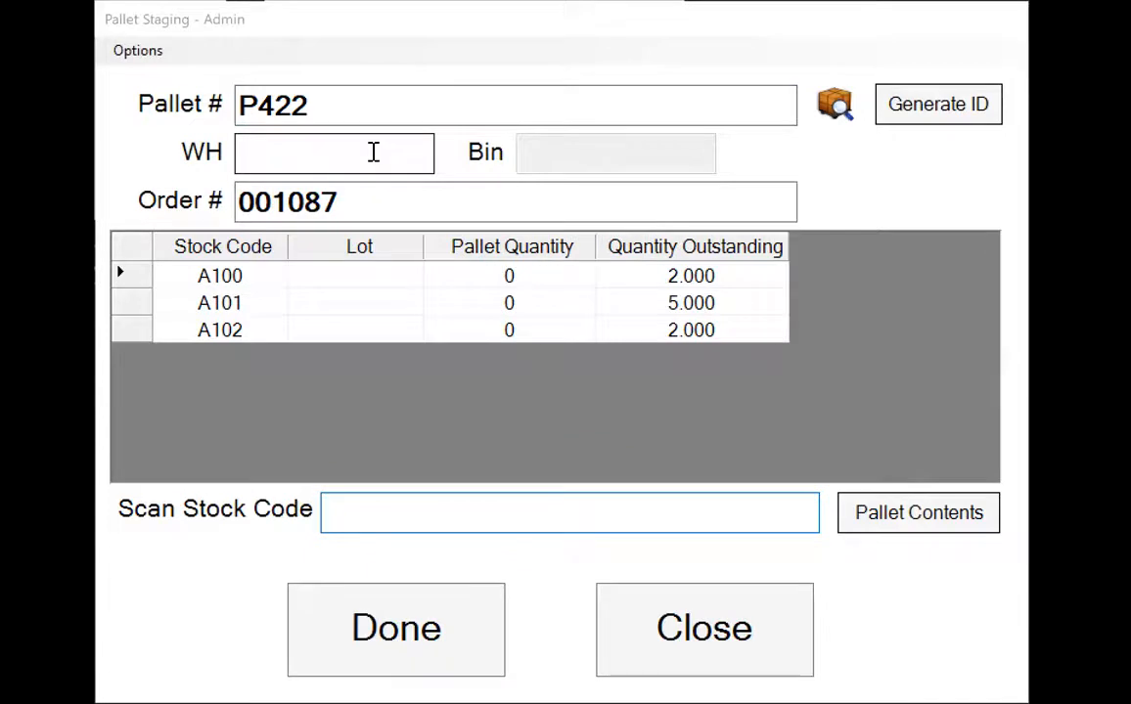
- Set the order pallet's warehouse to E and its bin to E
{"action": "left_click", "coordinate": [373, 152]}
{"action": "type", "text": "E"}
{"action": "key", "text": "Tab"}
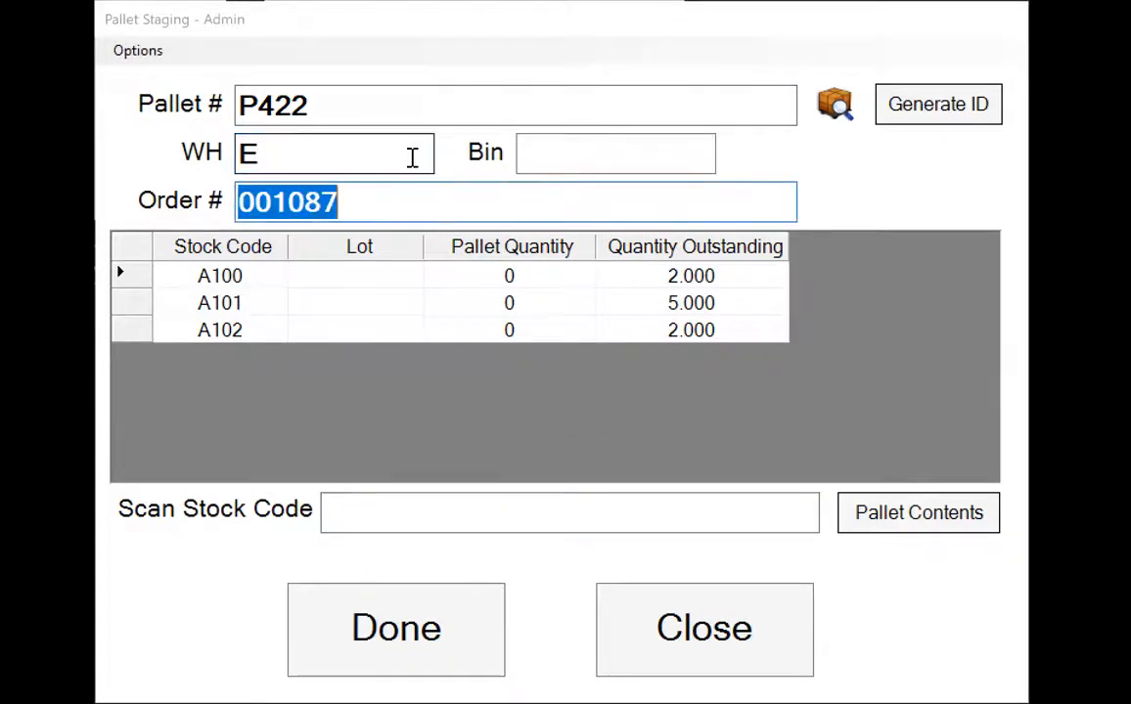
{"action": "left_click", "coordinate": [552, 160]}
{"action": "type", "text": "E"}
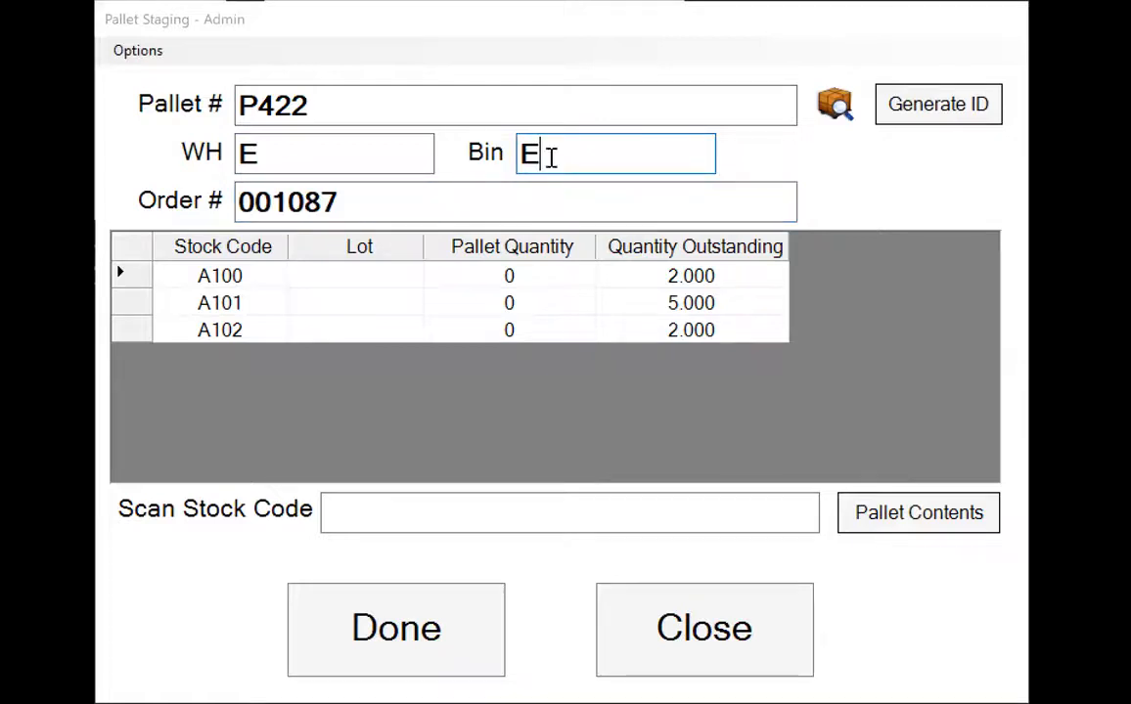
- Pick a quantity of 5 of stock code A101 onto the order's pallet
{"action": "left_click", "coordinate": [414, 513]}
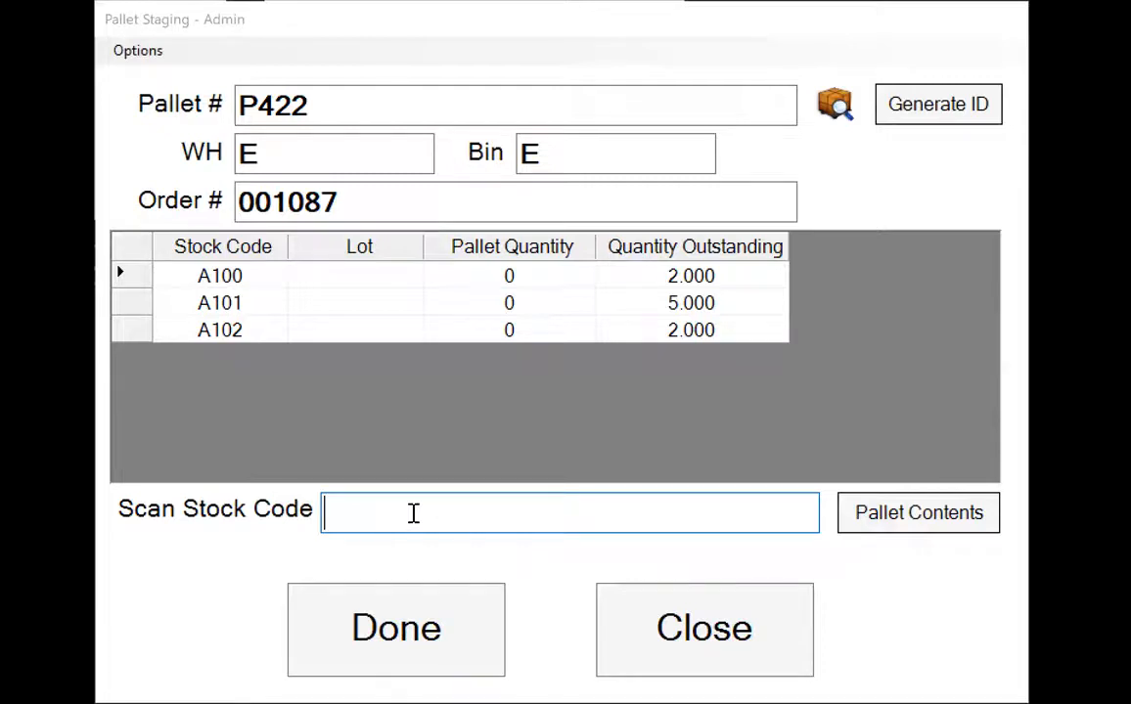
{"action": "type", "text": "A101"}
{"action": "key", "text": "Return"}
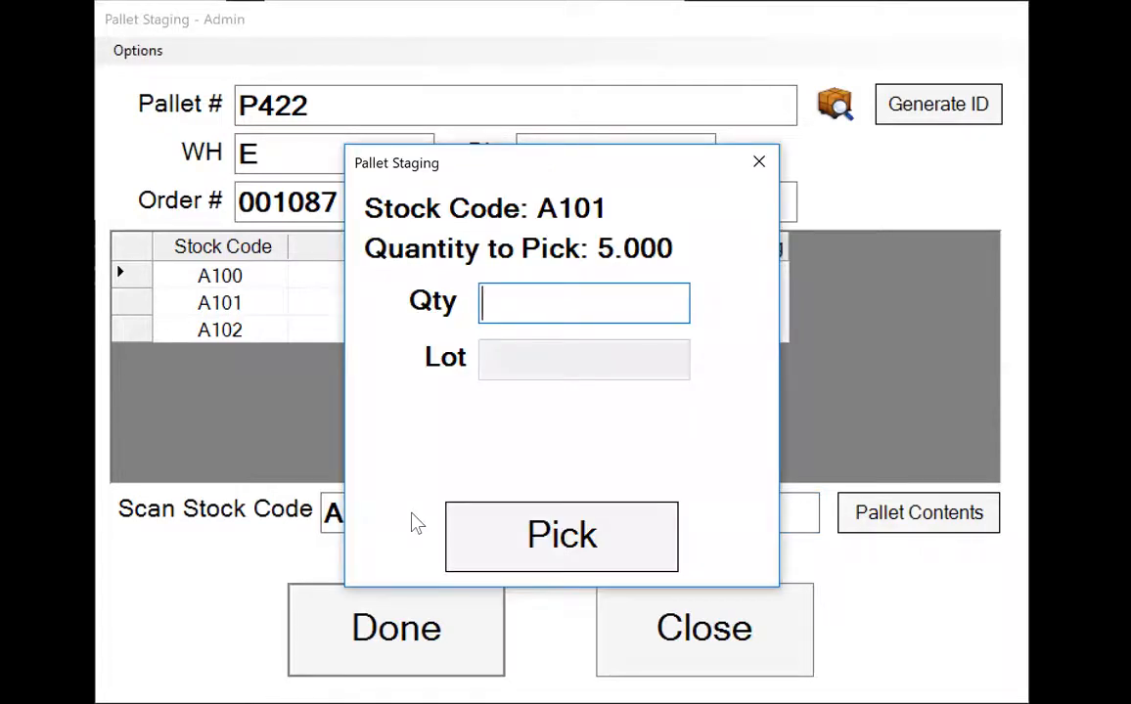
{"action": "type", "text": "5"}
{"action": "left_click", "coordinate": [526, 530]}
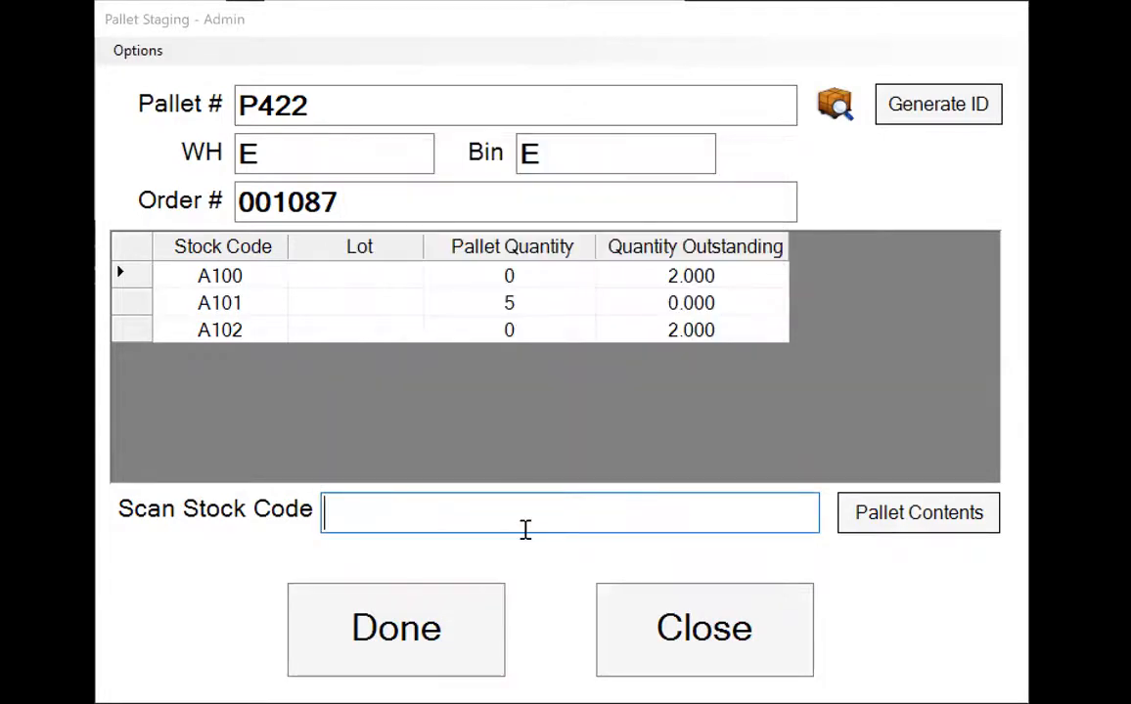
- Pick a quantity of 2 each of stock codes A100 and A102 onto the pallet
{"action": "type", "text": "A100"}
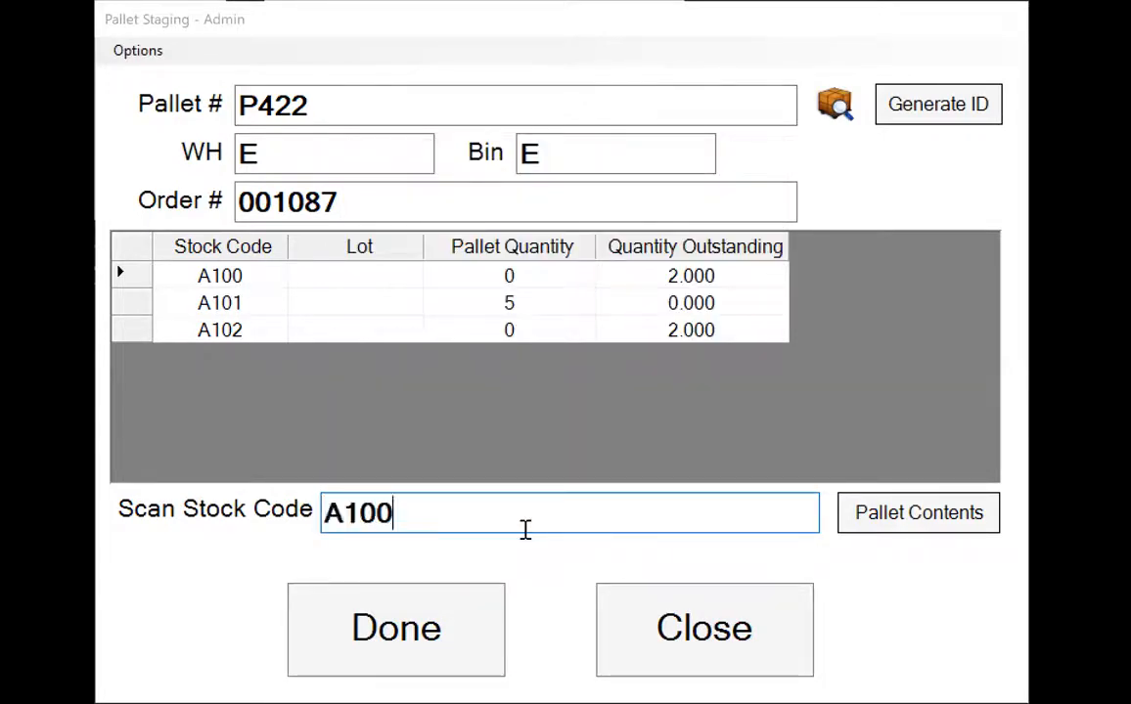
{"action": "key", "text": "Return"}
{"action": "type", "text": "2"}
{"action": "key", "text": "Tab"}
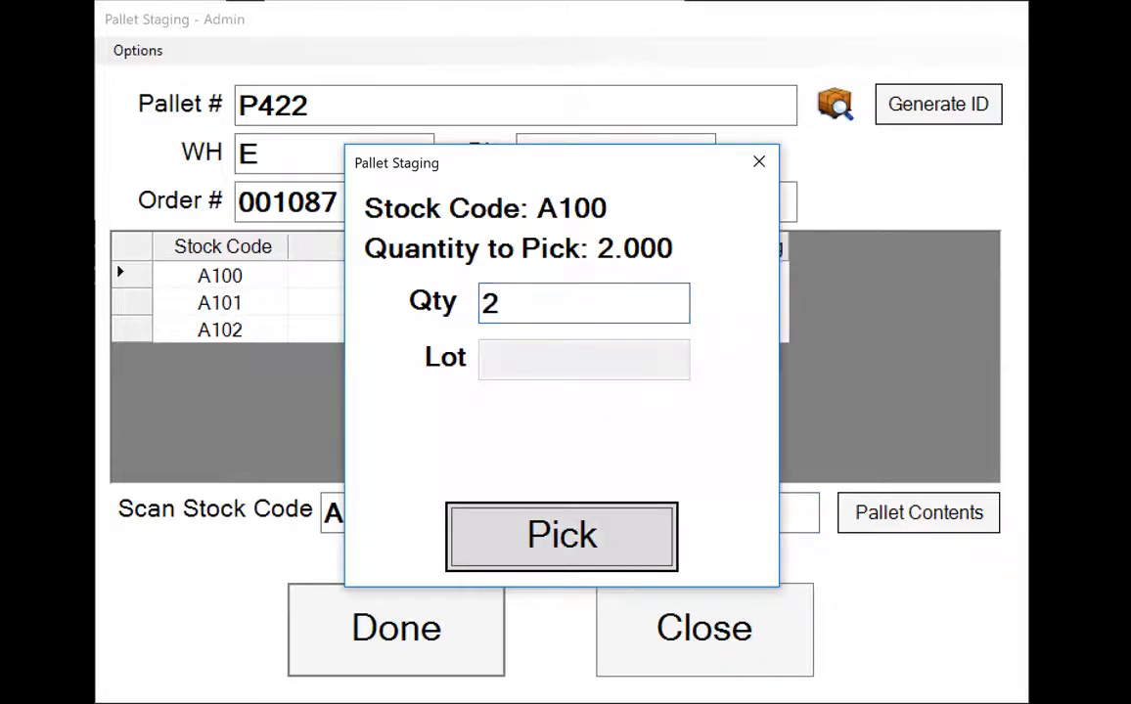
{"action": "key", "text": "Return"}
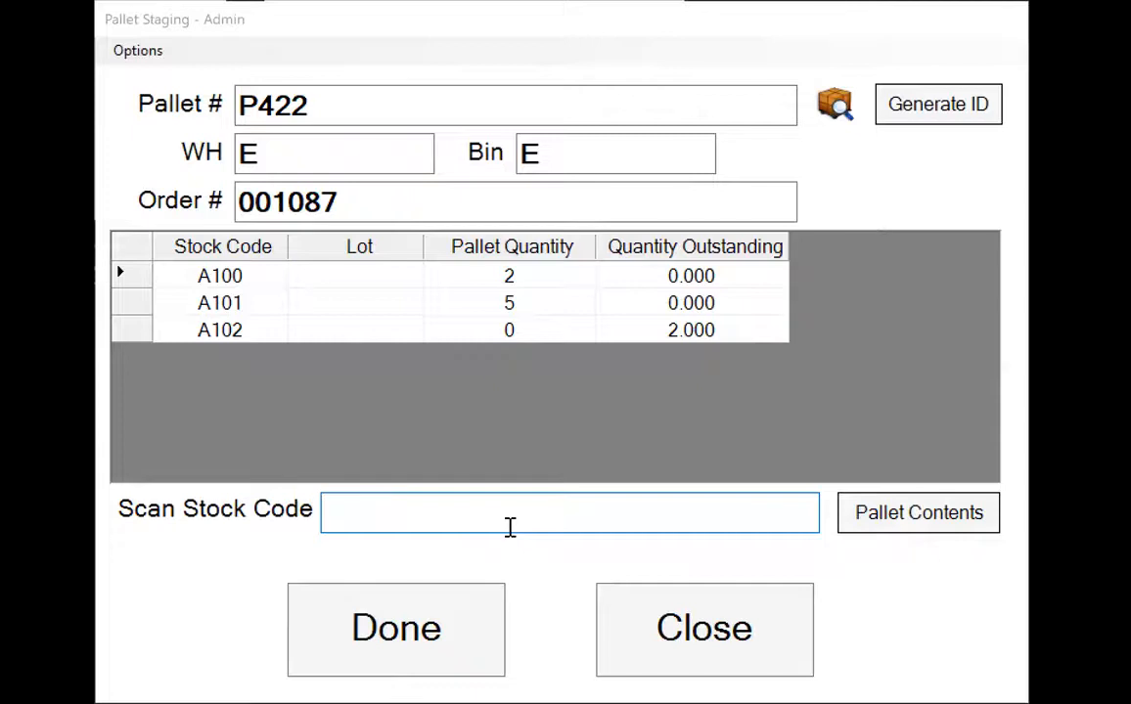
{"action": "type", "text": "A102"}
{"action": "key", "text": "Return"}
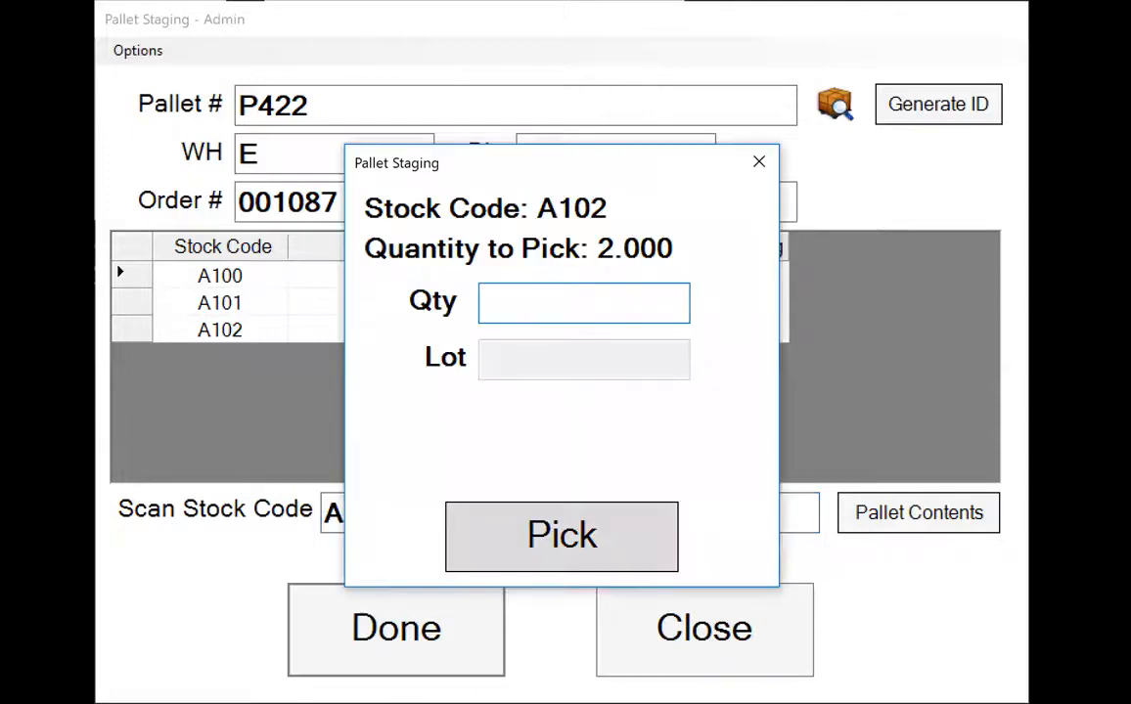
{"action": "type", "text": "2"}
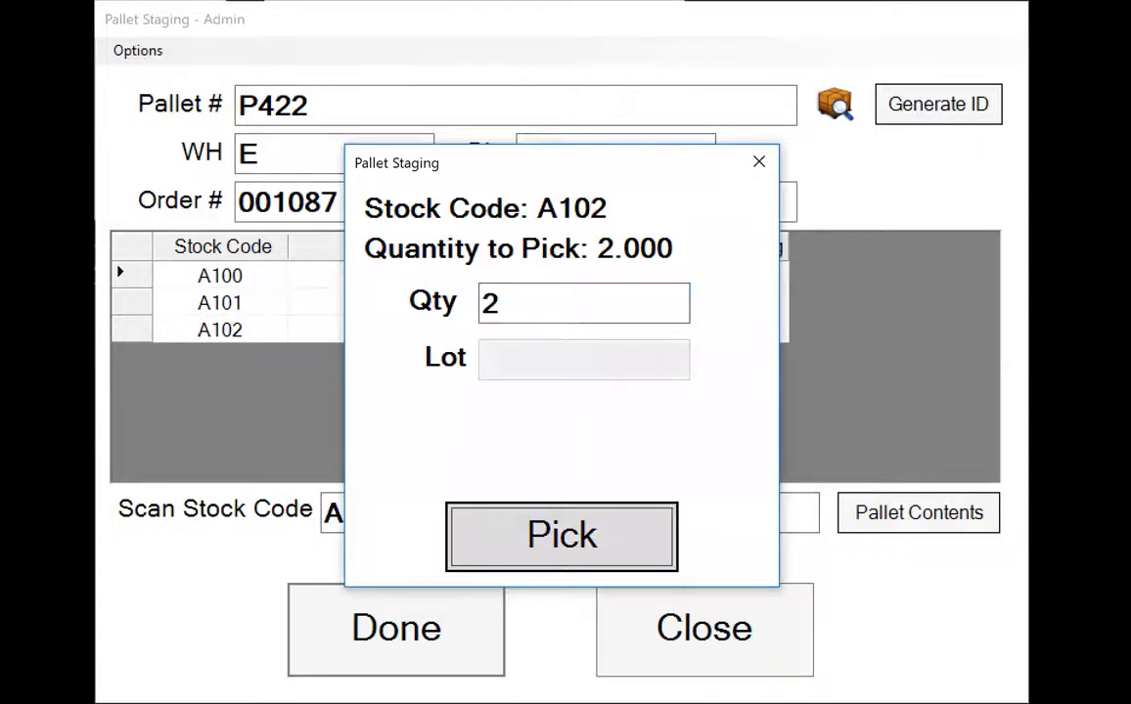
{"action": "key", "text": "Return"}
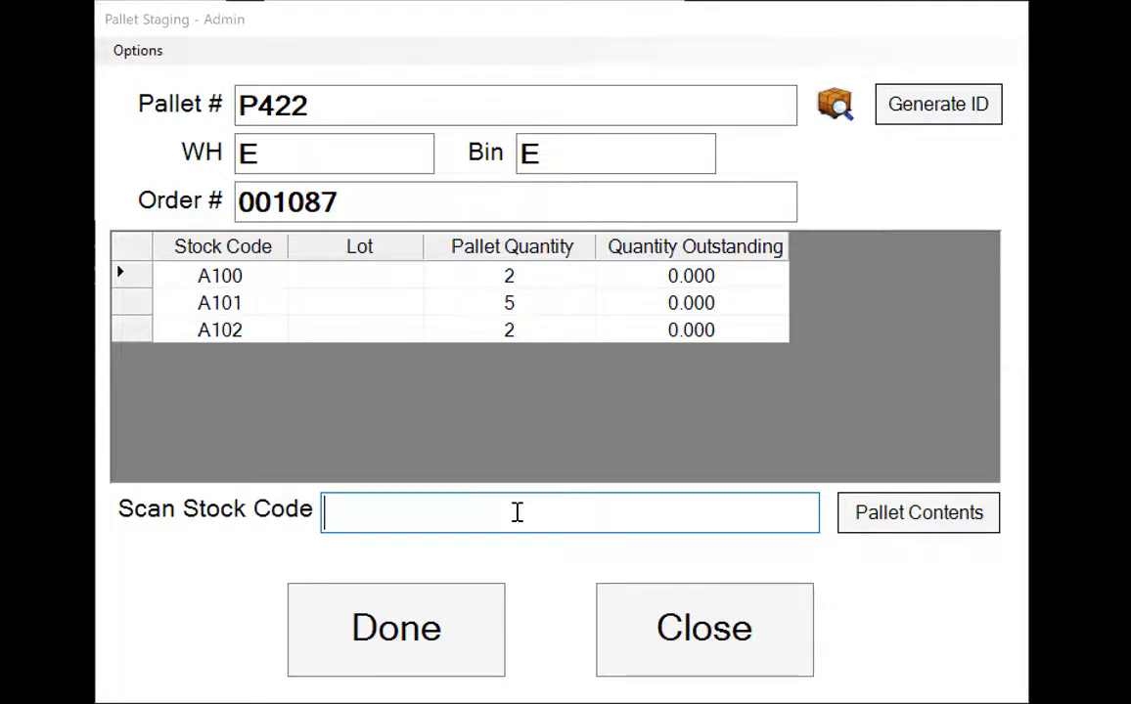
- Check the contents of pallet P422, then finish staging with the Pick Order action and dismiss the resulting message
{"action": "left_click", "coordinate": [919, 513]}
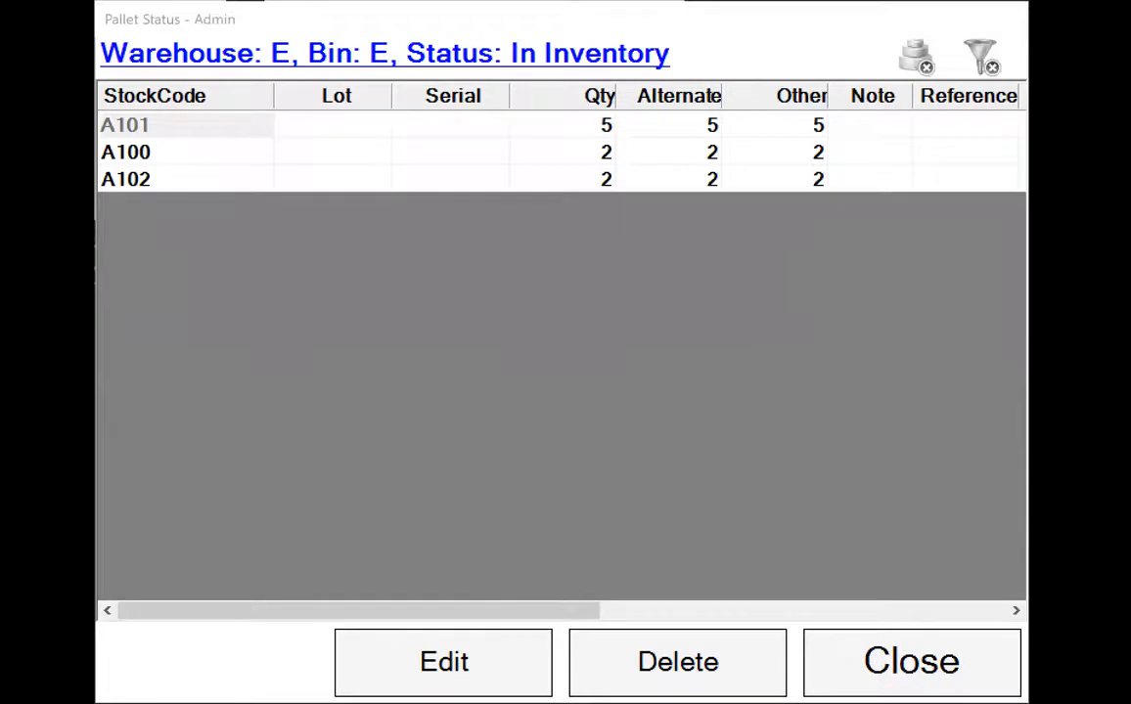
{"action": "left_click", "coordinate": [912, 662]}
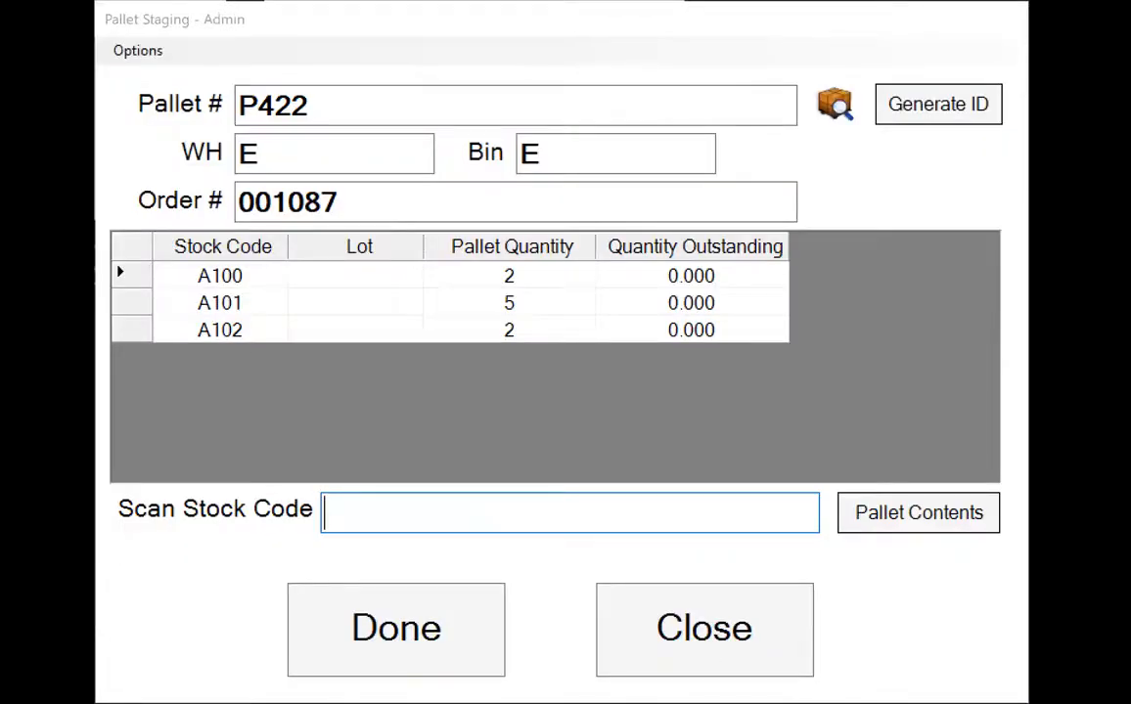
{"action": "left_click", "coordinate": [396, 629]}
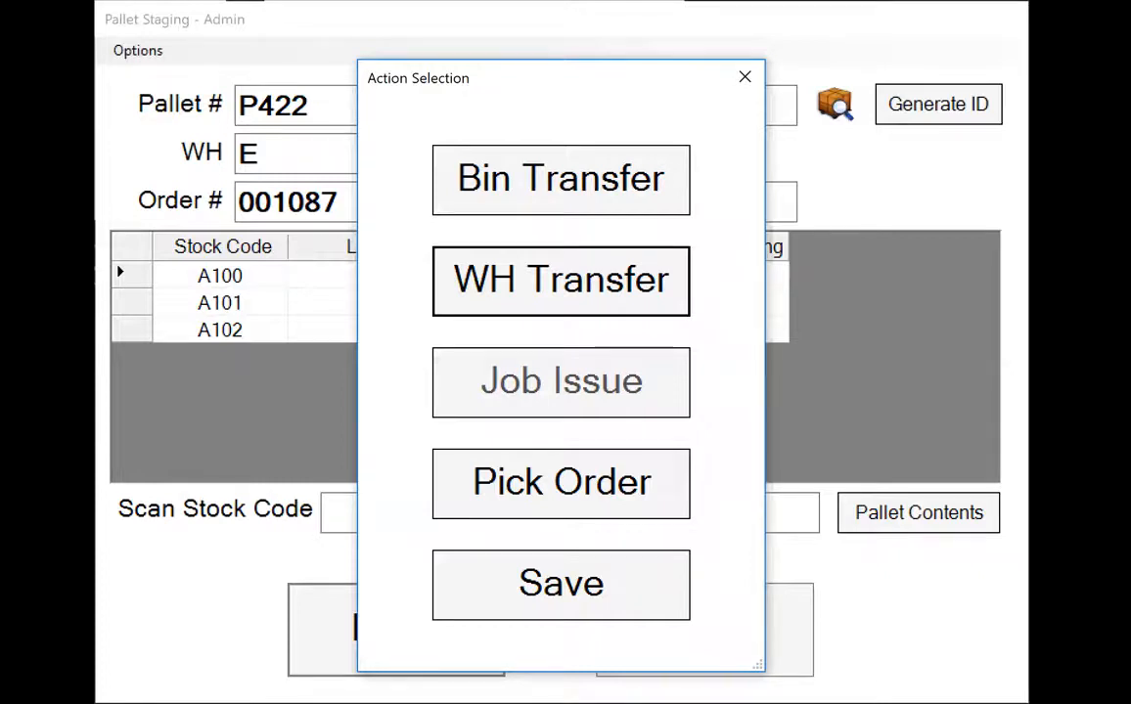
{"action": "left_click", "coordinate": [662, 486]}
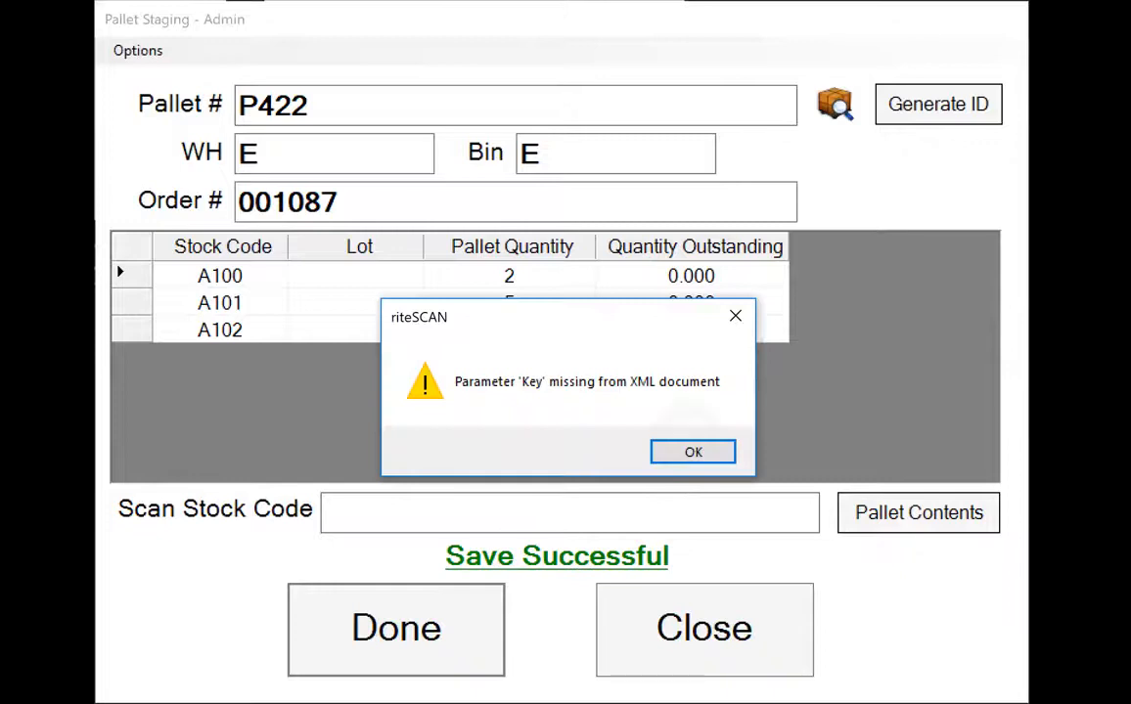
{"action": "key", "text": "Return"}
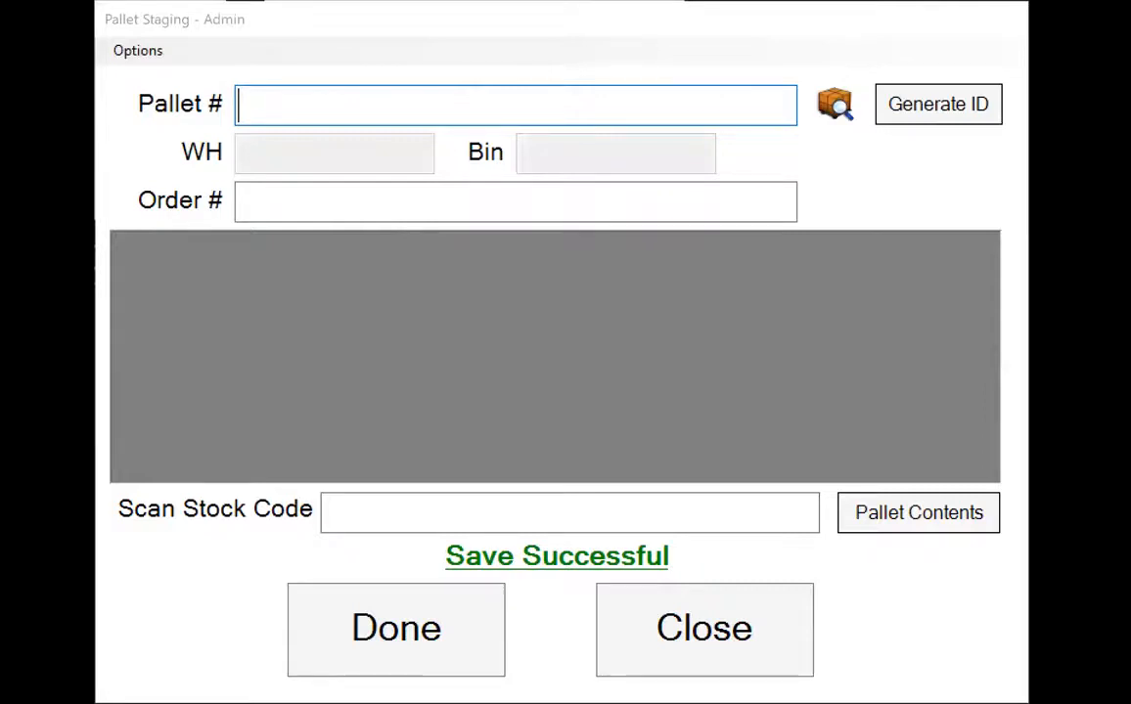
- Leave Pallet Staging, open Order Picking and set its pallet option to Single
{"action": "left_click", "coordinate": [704, 629]}
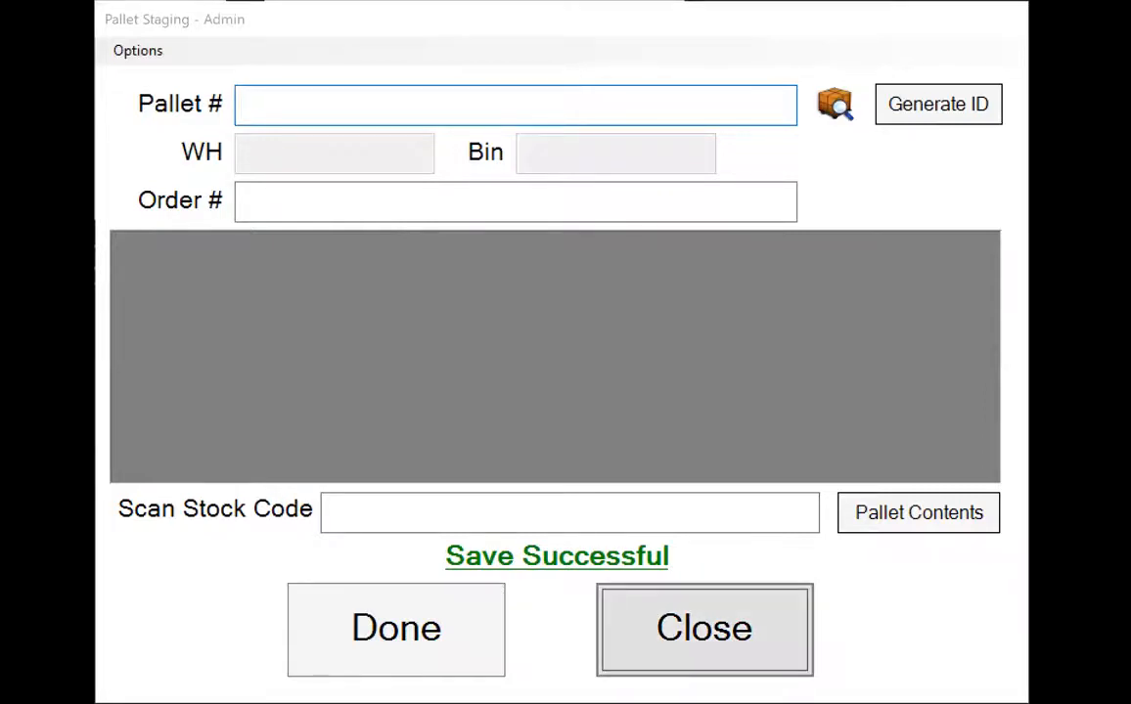
{"action": "left_click", "coordinate": [556, 502]}
{"action": "left_click", "coordinate": [444, 681]}
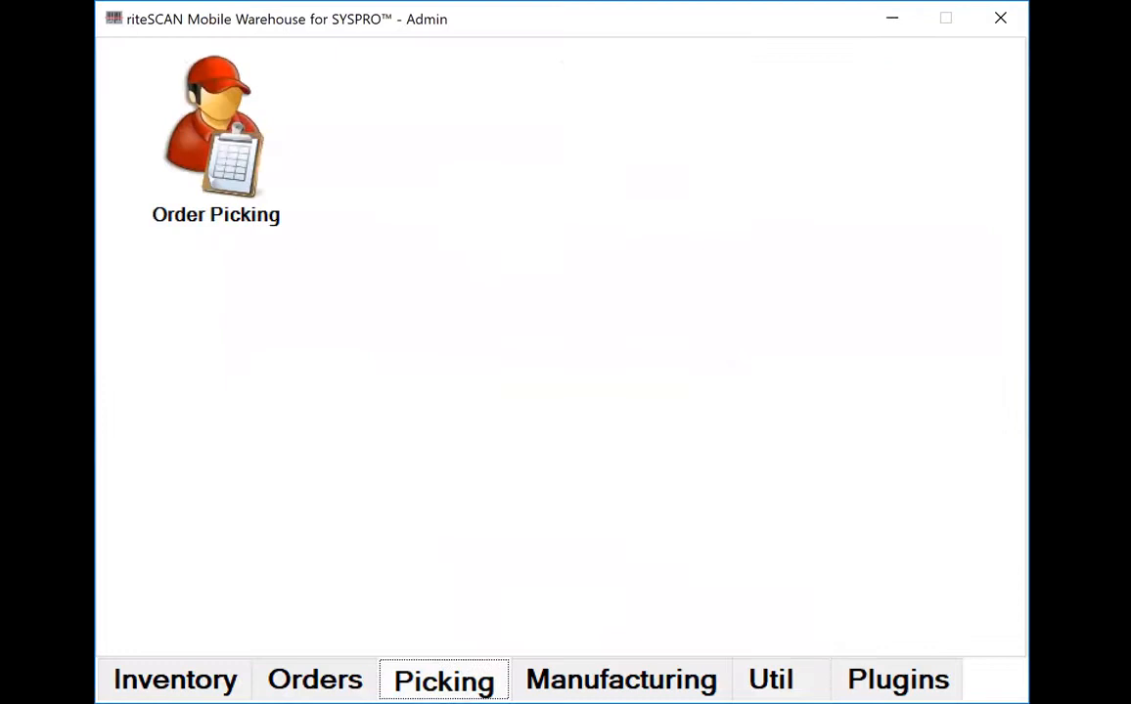
{"action": "left_click", "coordinate": [216, 127]}
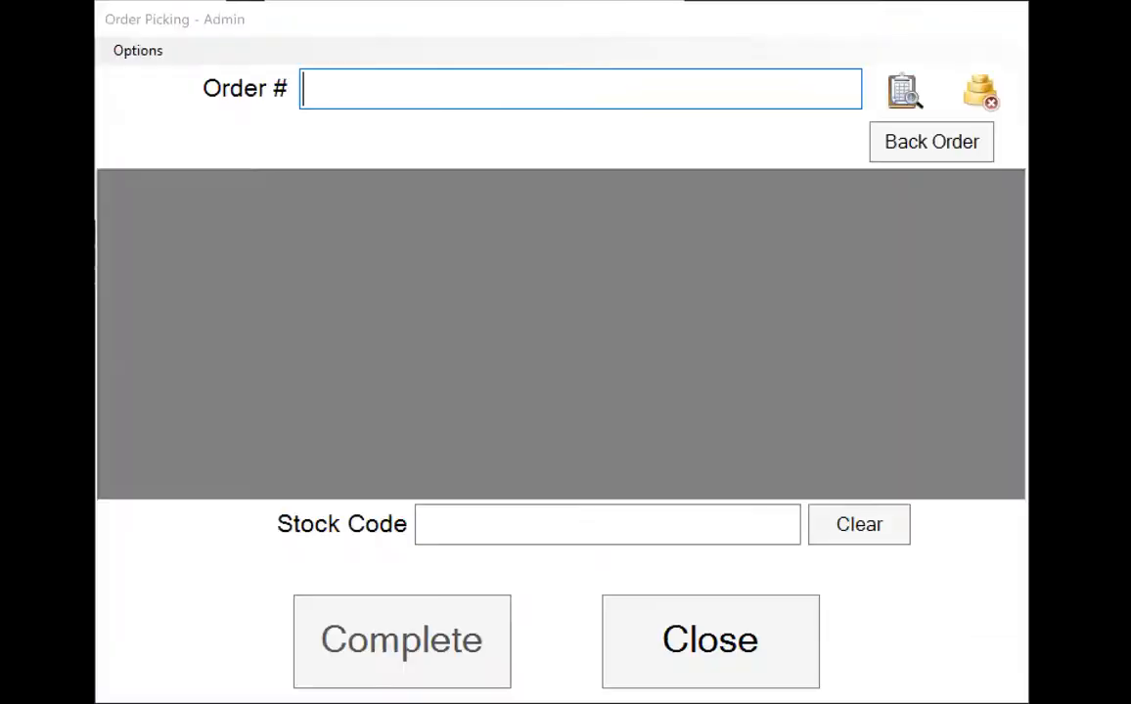
{"action": "left_click", "coordinate": [138, 51]}
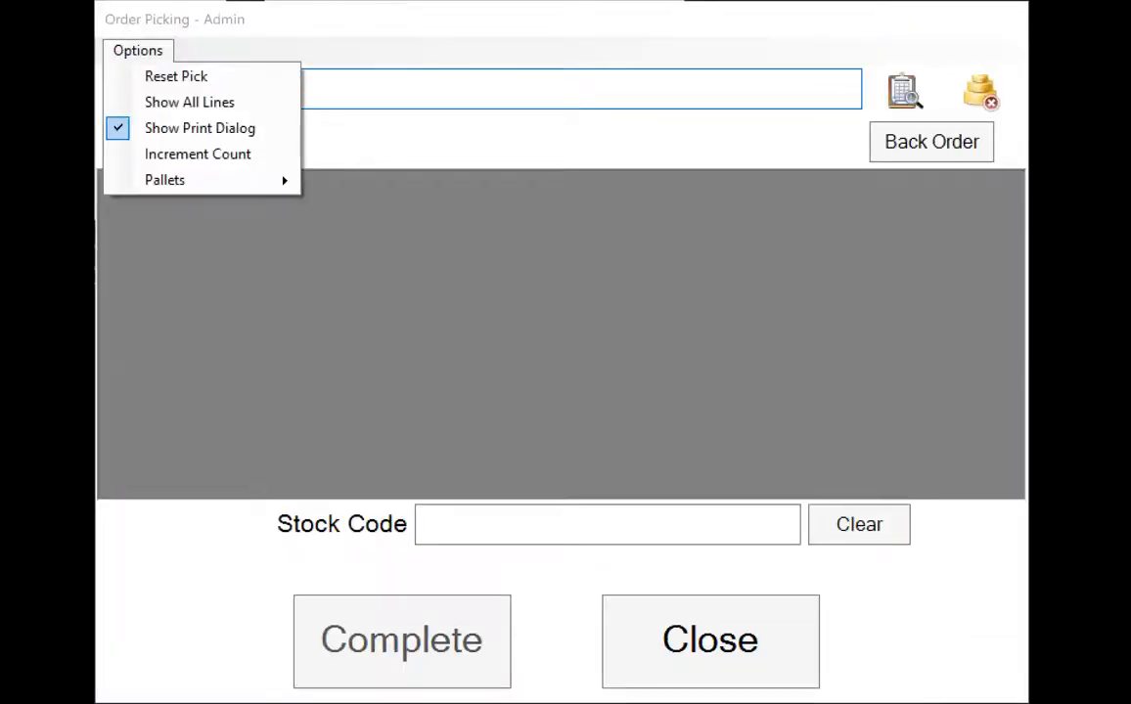
{"action": "mouse_move", "coordinate": [196, 180]}
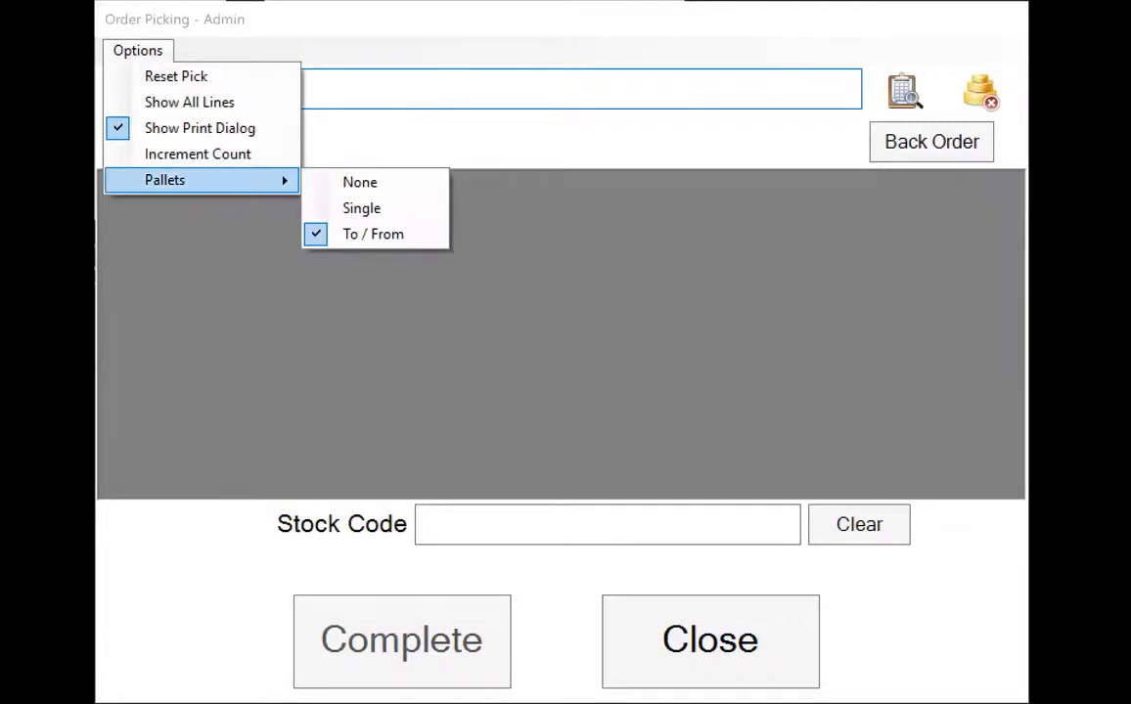
{"action": "left_click", "coordinate": [362, 209]}
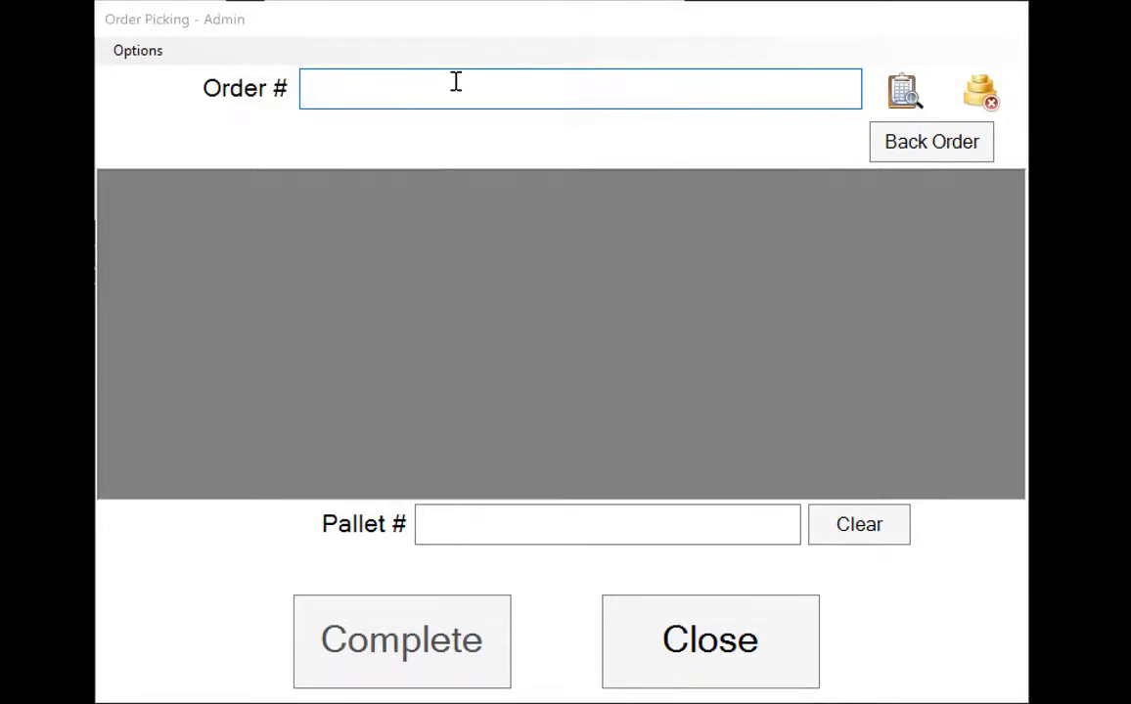
- Load the staged Bayside Bikes order by its order number and show all of its lines to review the picked quantities
{"action": "type", "text": "1087"}
{"action": "key", "text": "Return"}
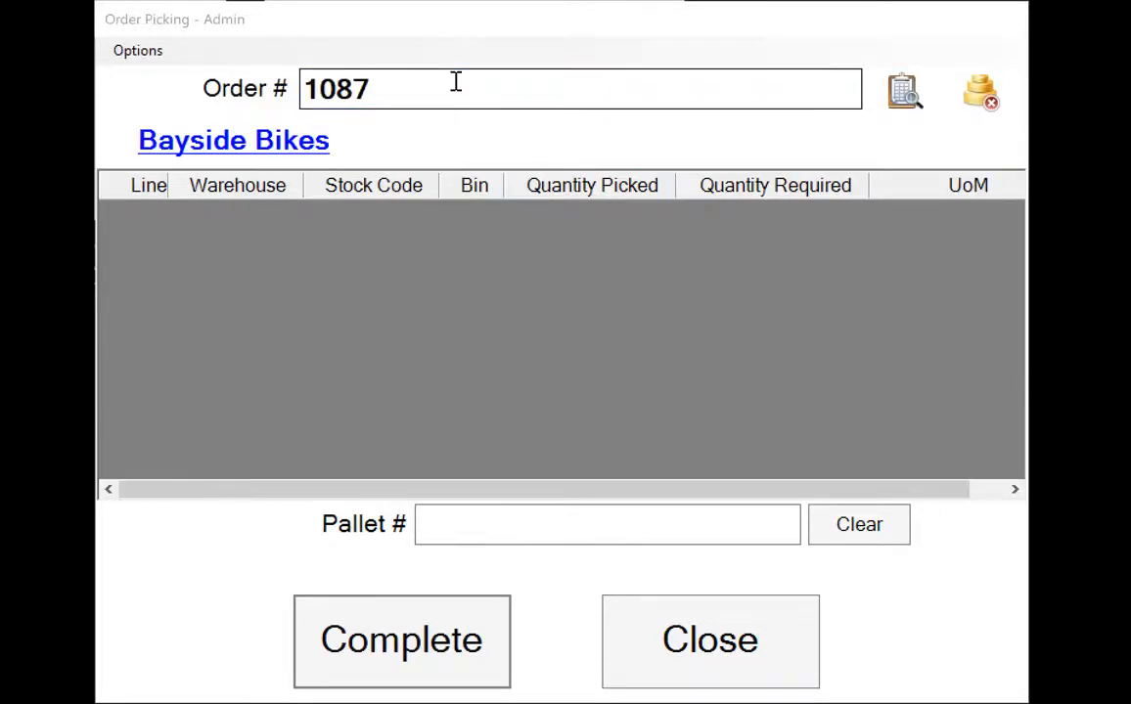
{"action": "left_click", "coordinate": [493, 512]}
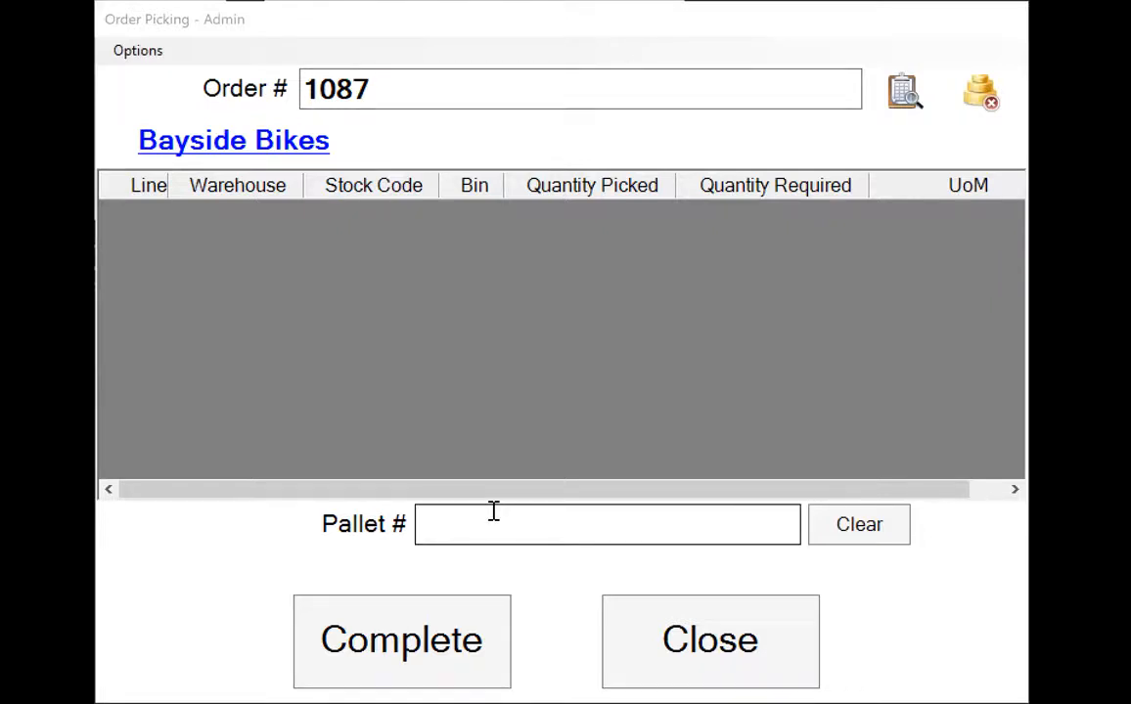
{"action": "left_click", "coordinate": [138, 51]}
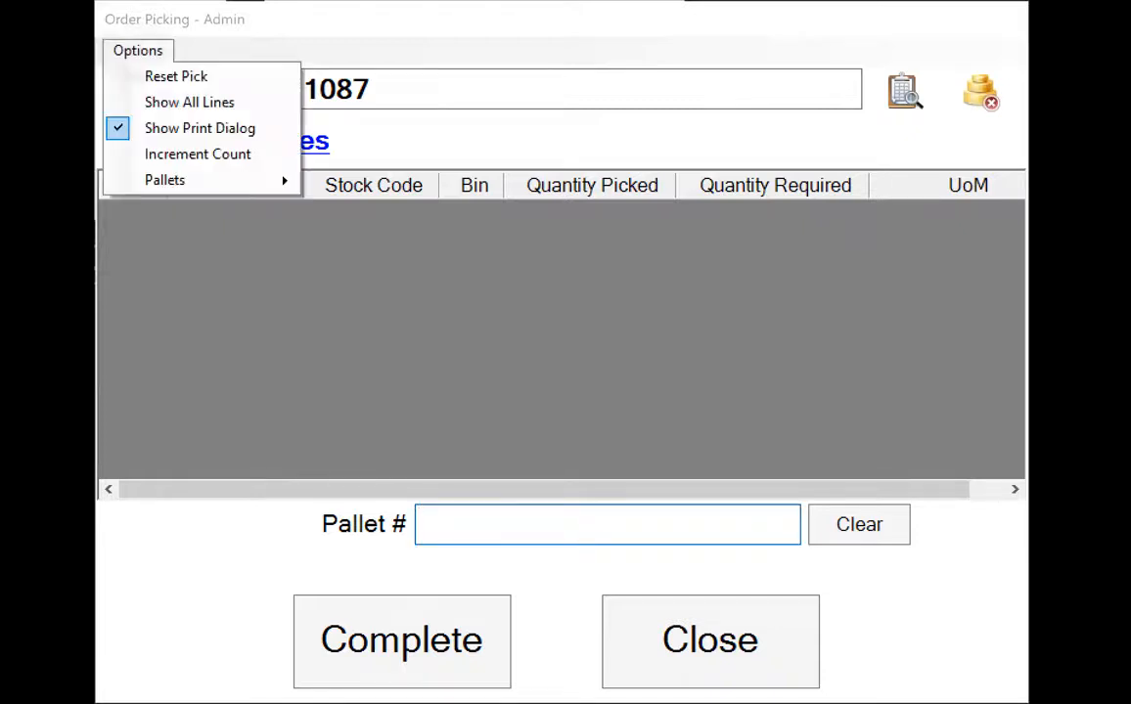
{"action": "left_click", "coordinate": [189, 103]}
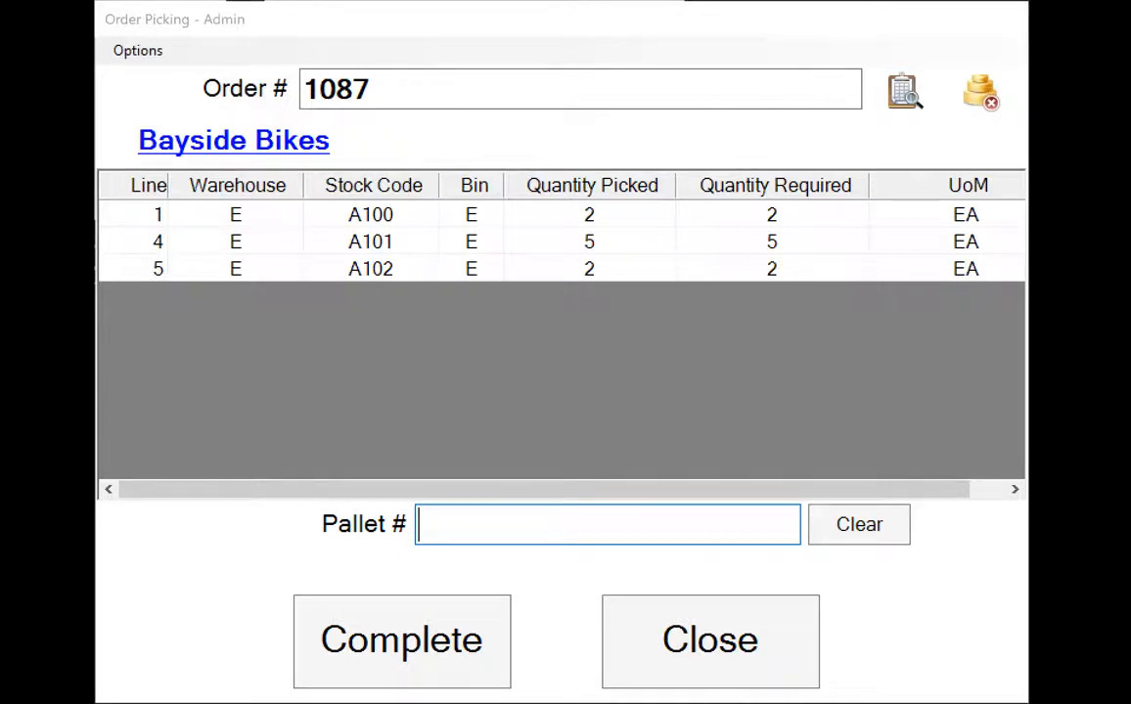
- Leave Order Picking and bring up the Util functions
{"action": "left_click", "coordinate": [682, 671]}
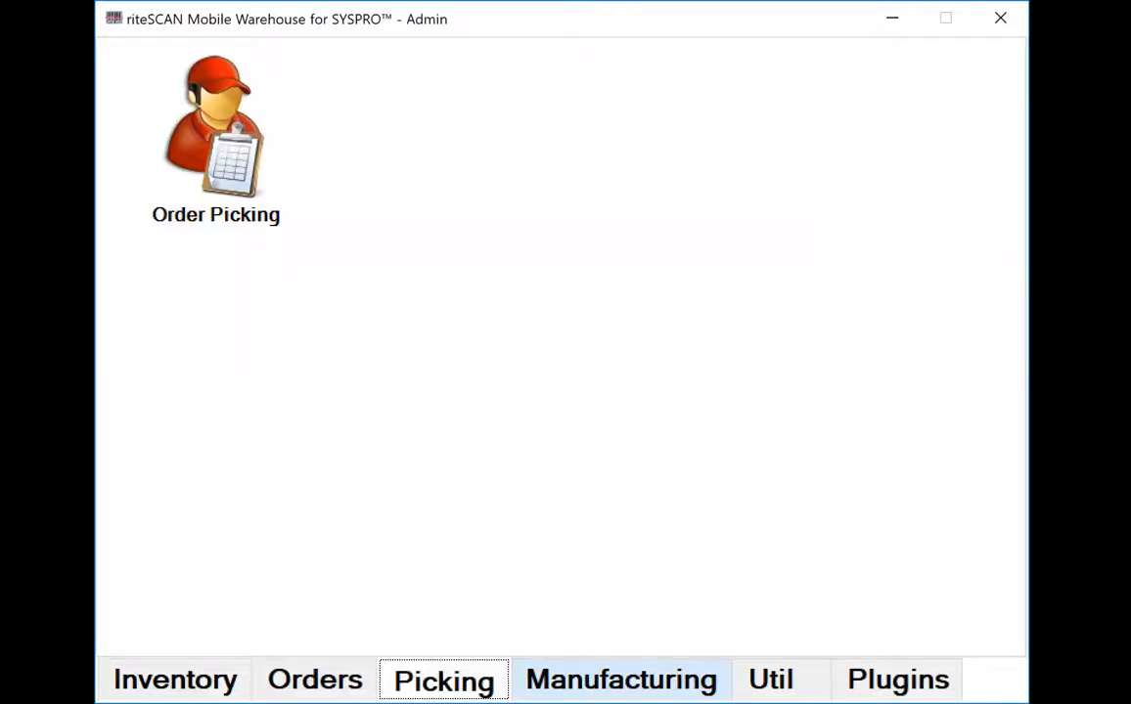
{"action": "left_click", "coordinate": [780, 680]}
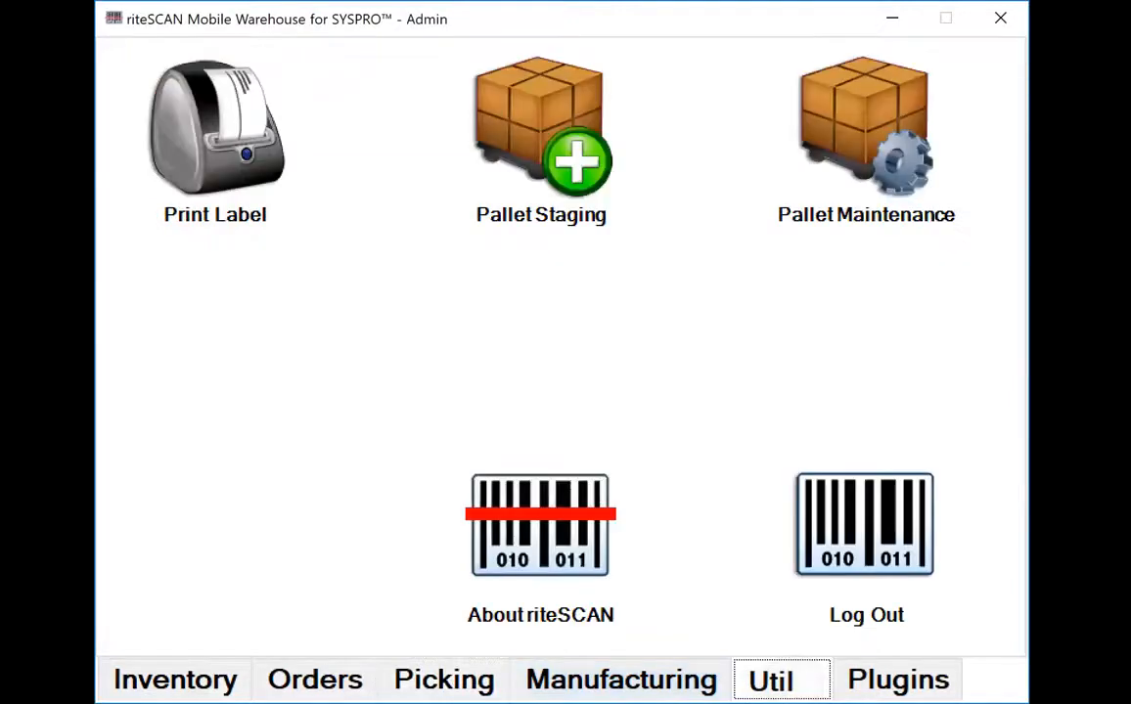